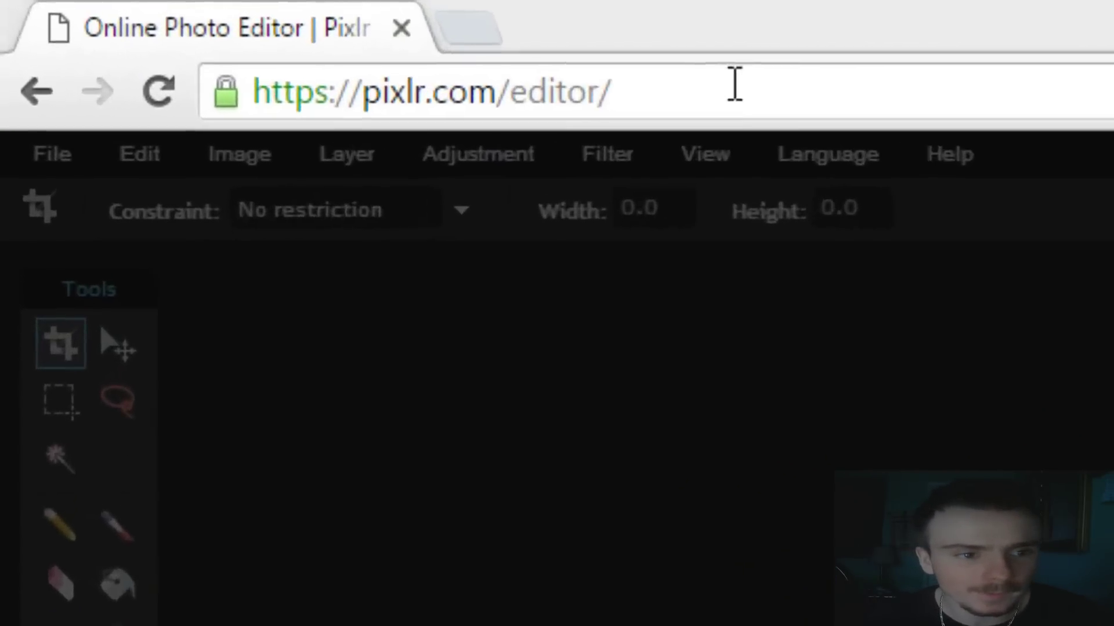
- Create a new transparent image, 1280 px wide by 720 px high
left_click_drag(620, 87, 202, 96)
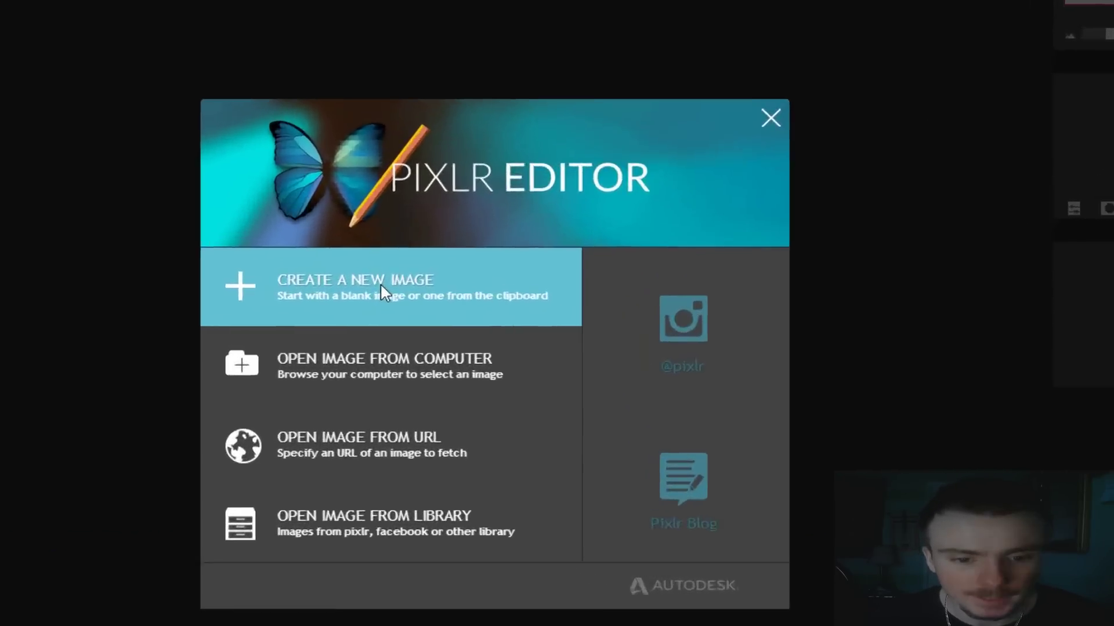
left_click(387, 299)
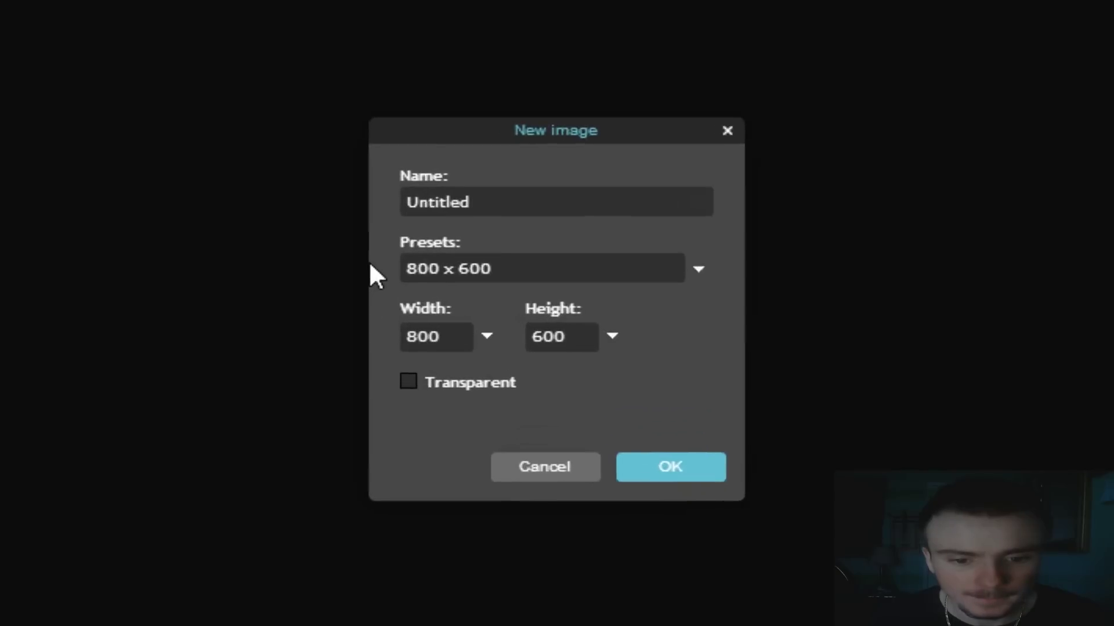
left_click_drag(457, 341, 262, 339)
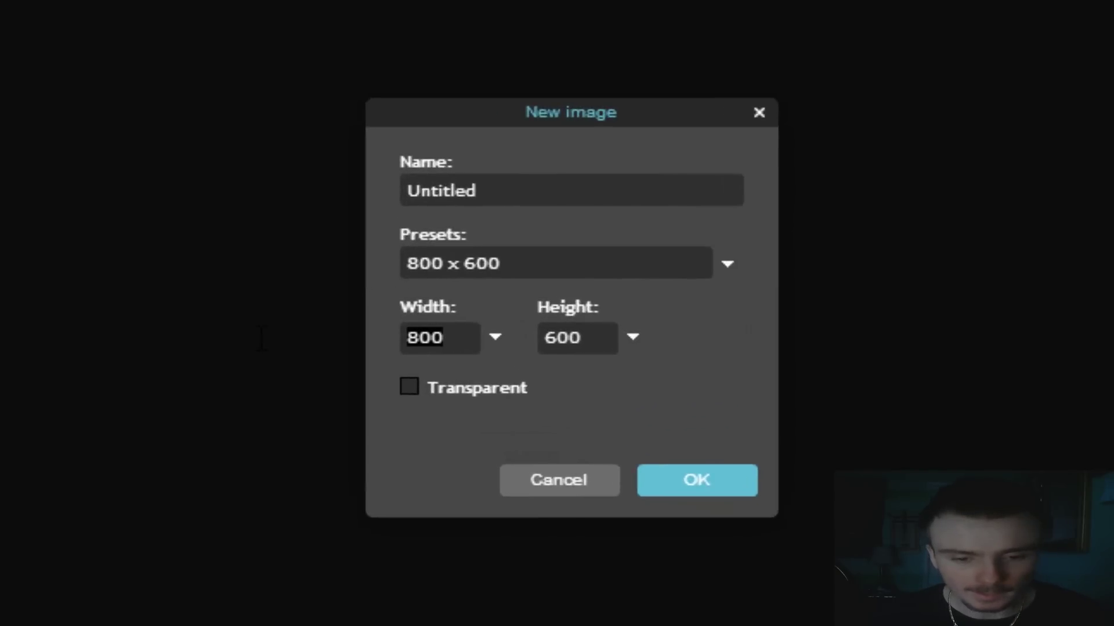
type("1280")
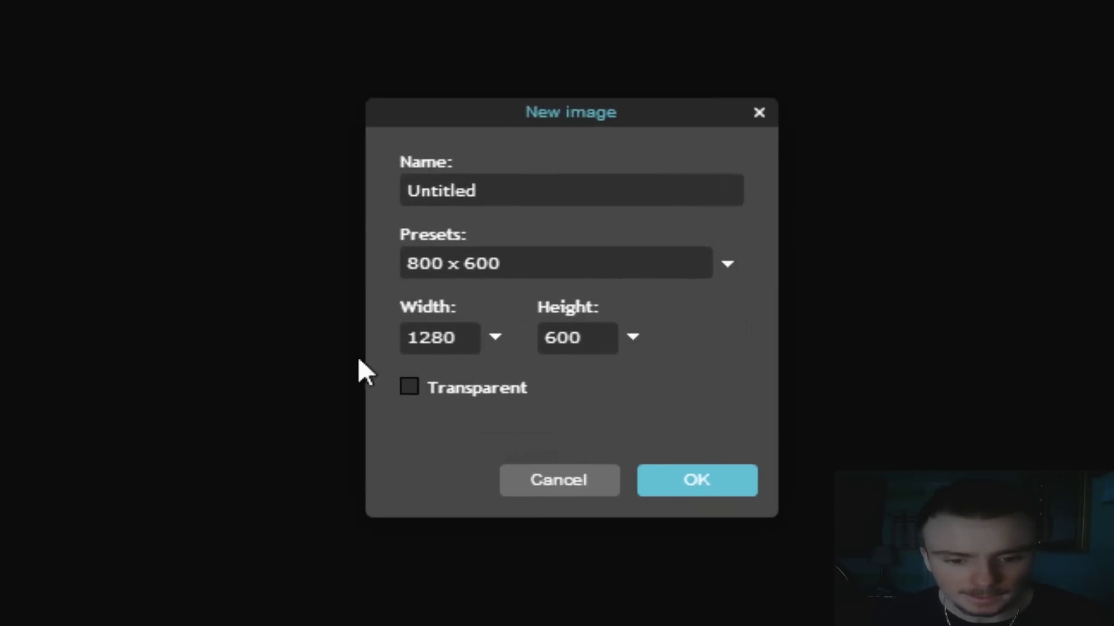
left_click_drag(607, 342, 367, 294)
type("720")
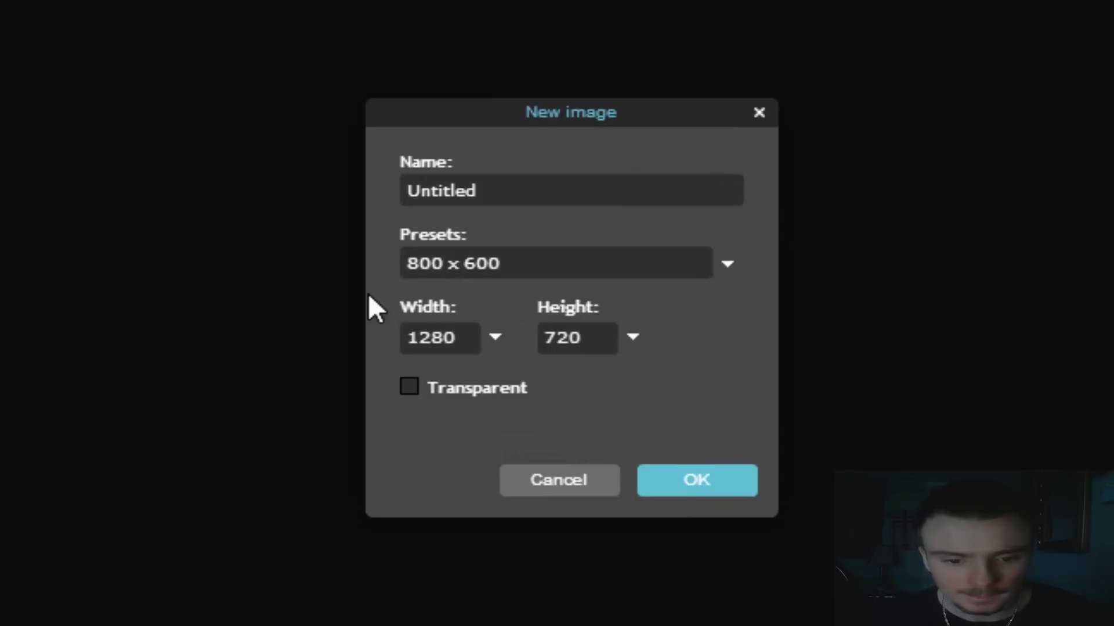
left_click(408, 389)
left_click(647, 487)
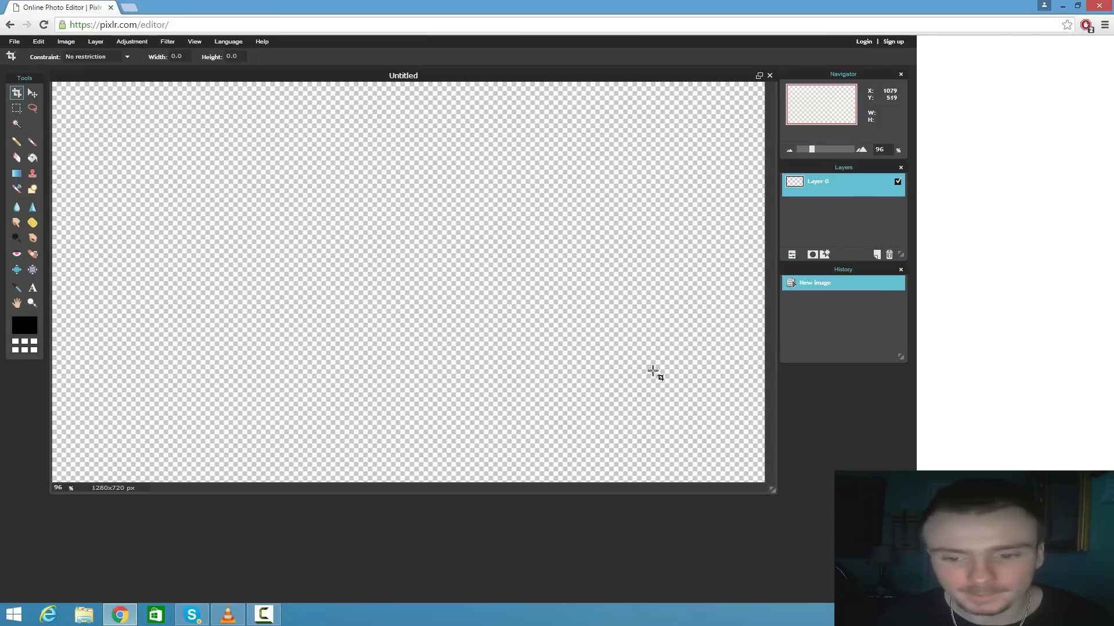
- Enlarge the Untitled image window, place the Tools panel beside the canvas, and select the Move tool
left_click_drag(773, 492, 911, 601)
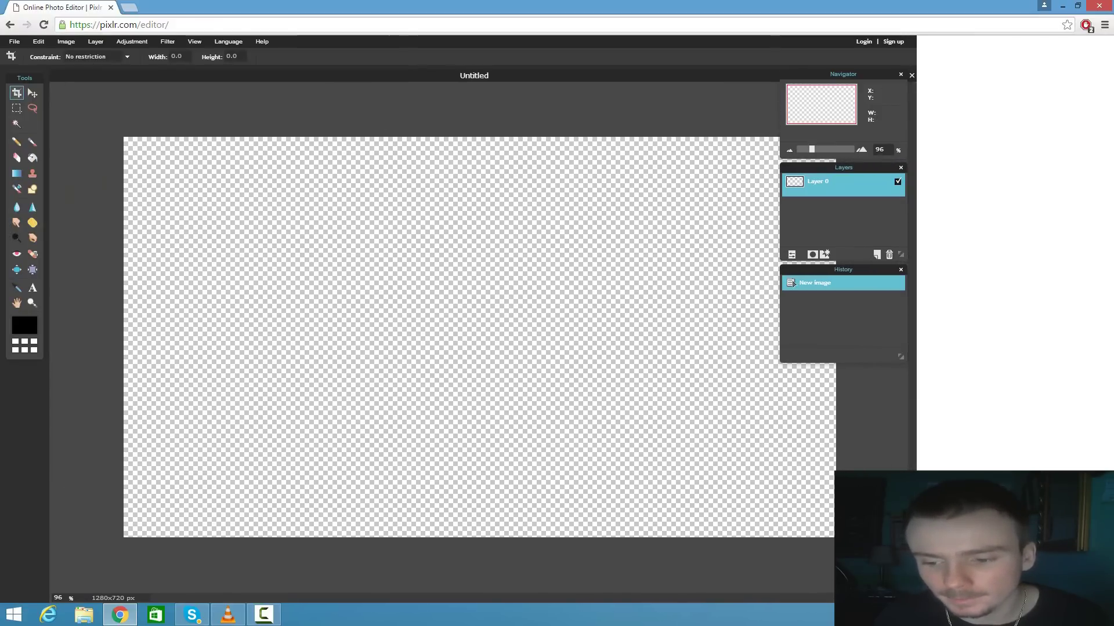
left_click_drag(23, 82, 78, 125)
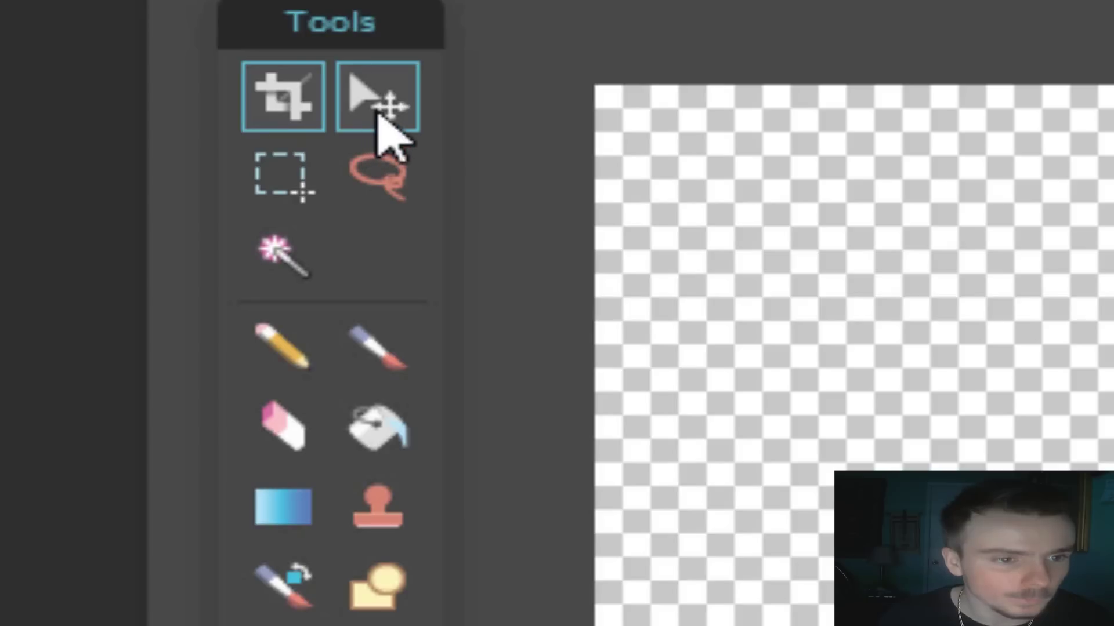
left_click(386, 109)
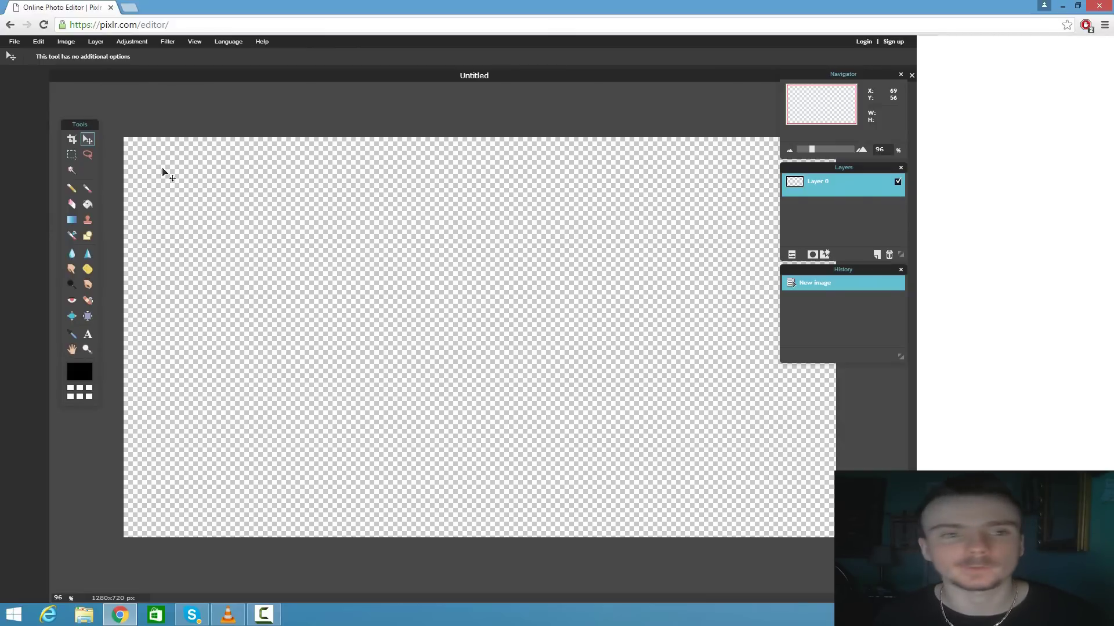
left_click(129, 7)
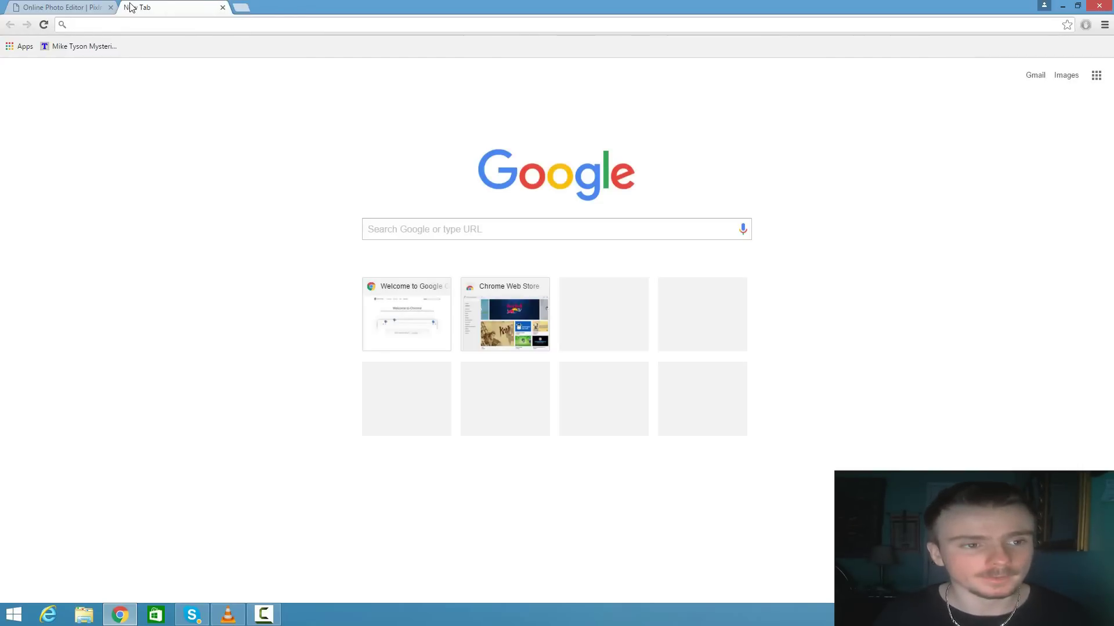
- Search Google Images for 'sunburst background' and preview two sunburst images
type("sunburst ba")
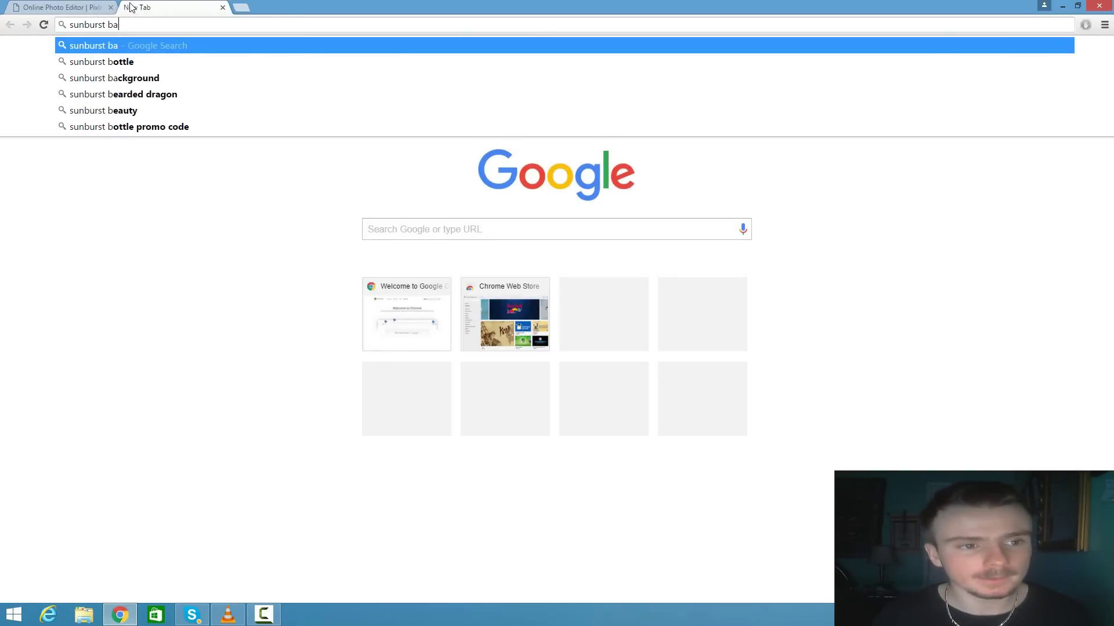
type("ckground")
key("Return")
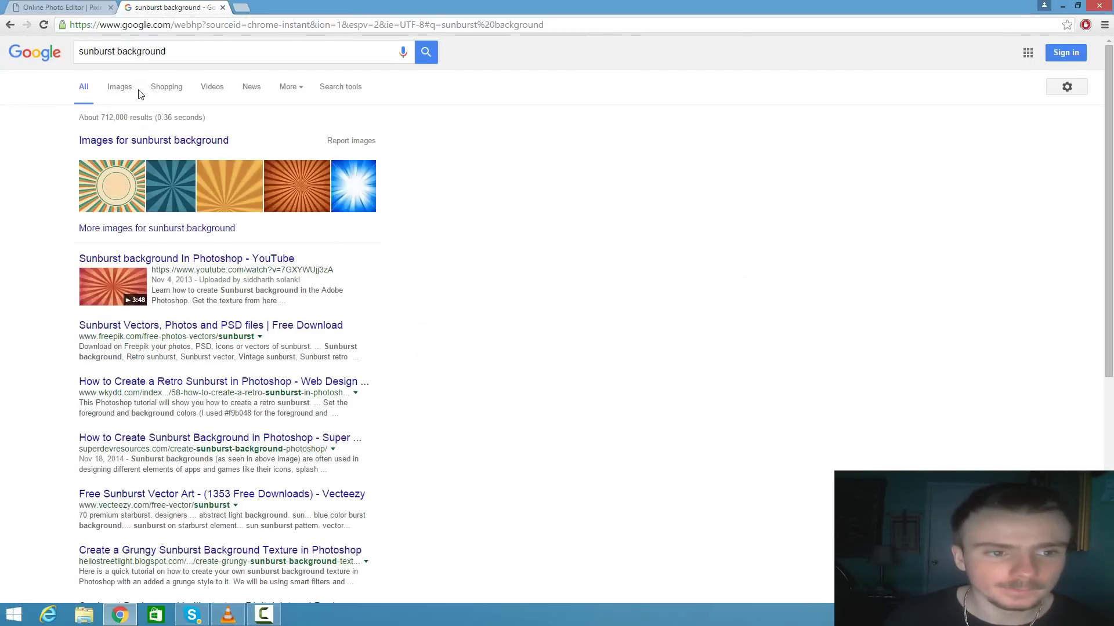
left_click(131, 93)
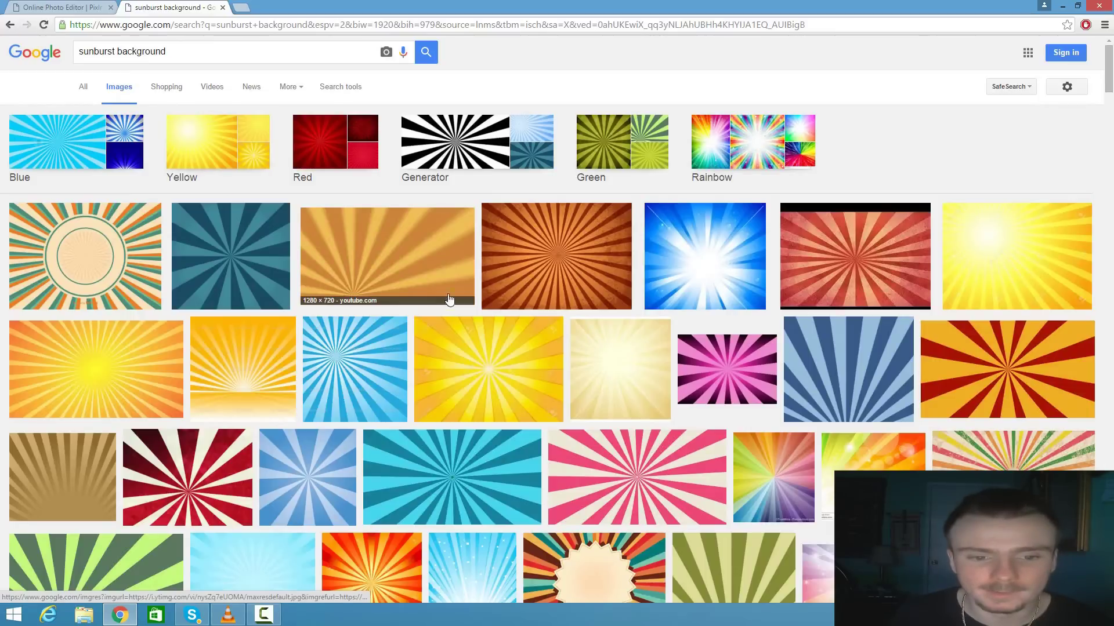
left_click(423, 267)
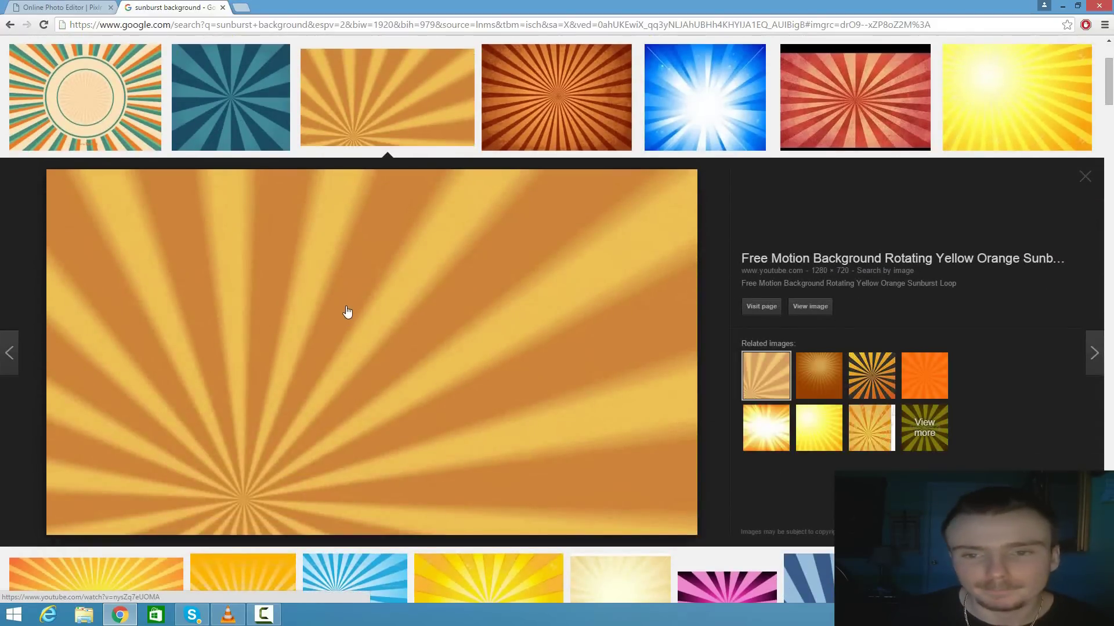
left_click(566, 100)
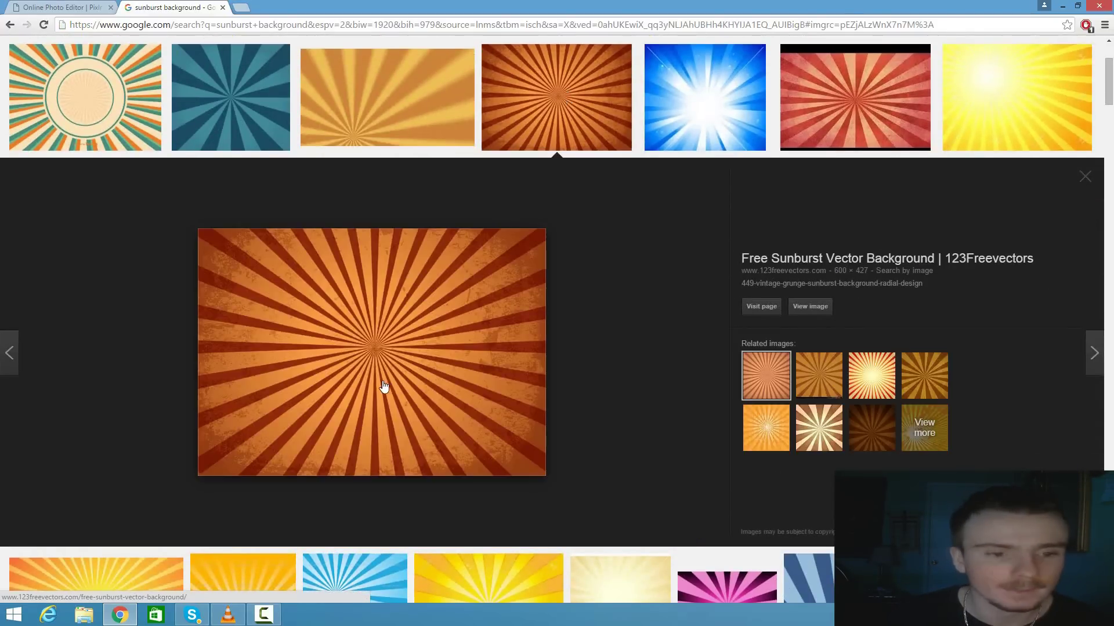
scroll(383, 386, "up", 3)
- Search for 'grunge background' instead and preview the blue grunge image
left_click_drag(168, 51, 1, 40)
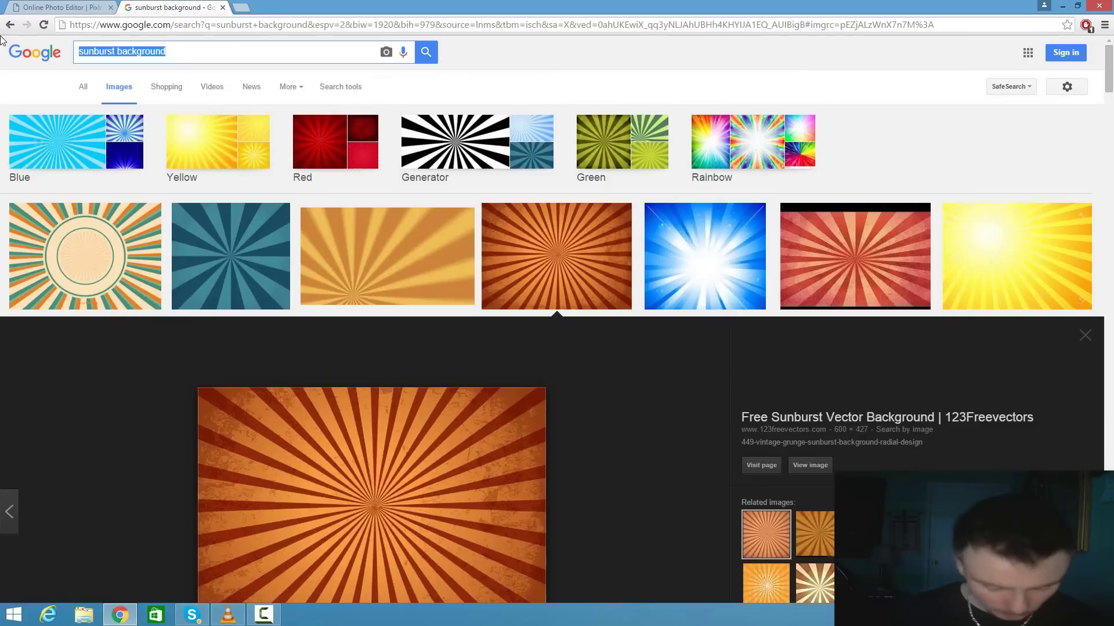
type("grunge background")
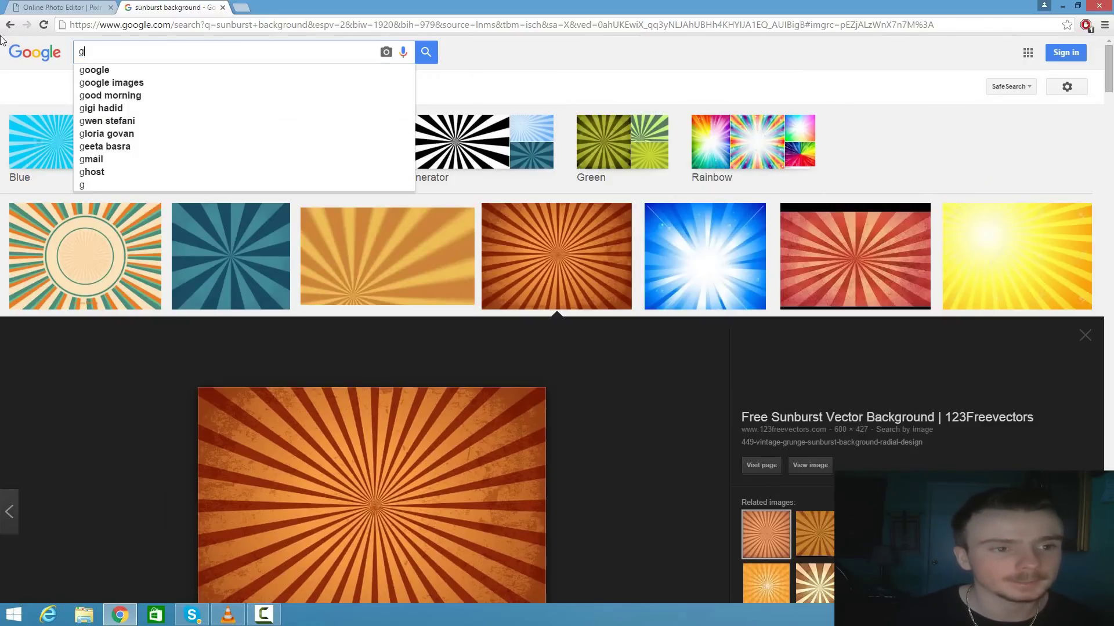
key("Return")
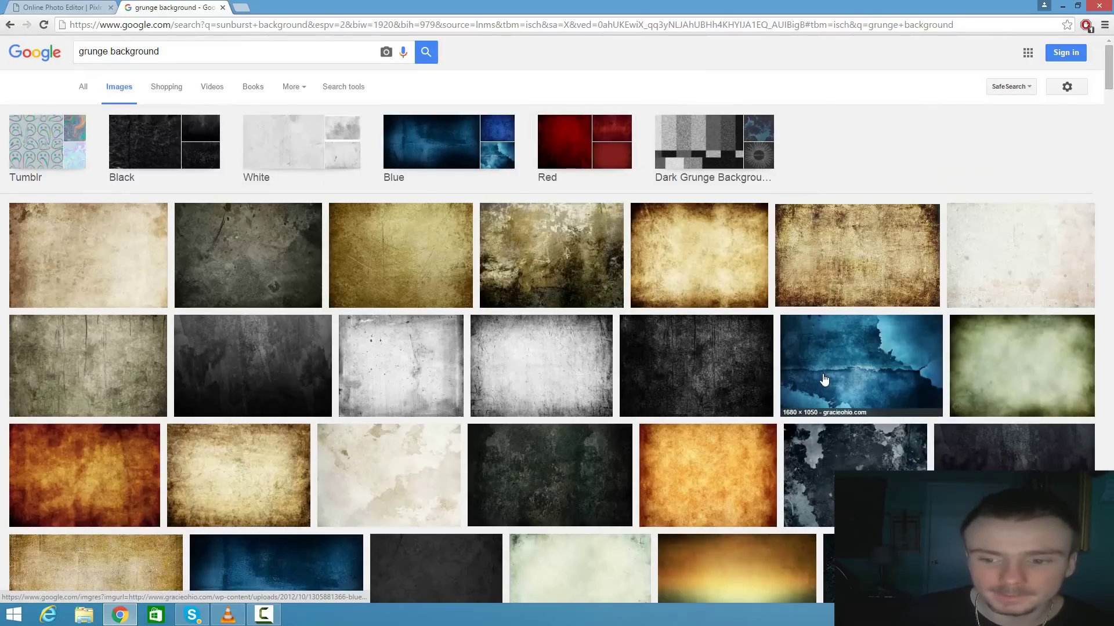
left_click(828, 374)
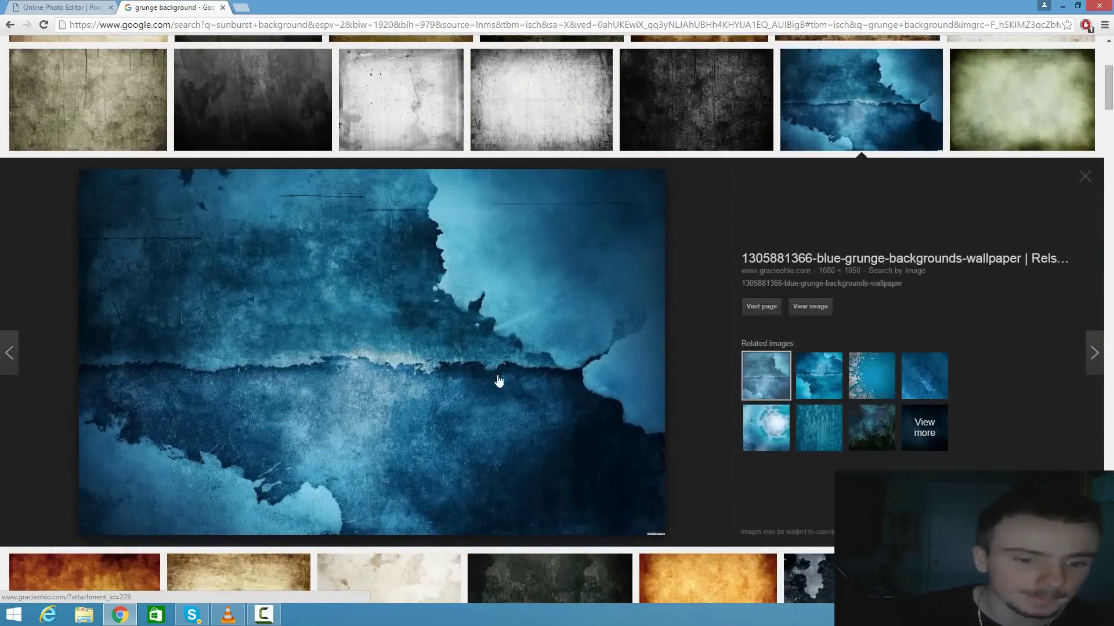
scroll(370, 385, "up", 5)
- Search for 'purple nebula background' and preview the purple nebula image
left_click_drag(220, 52, 2, 58)
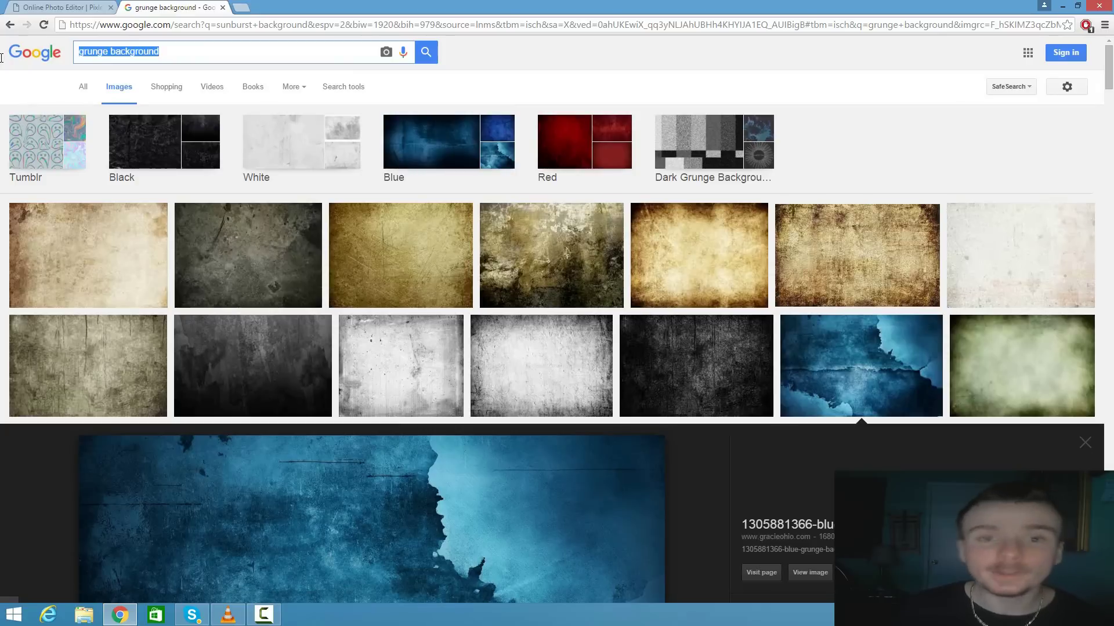
type("purple nebula ")
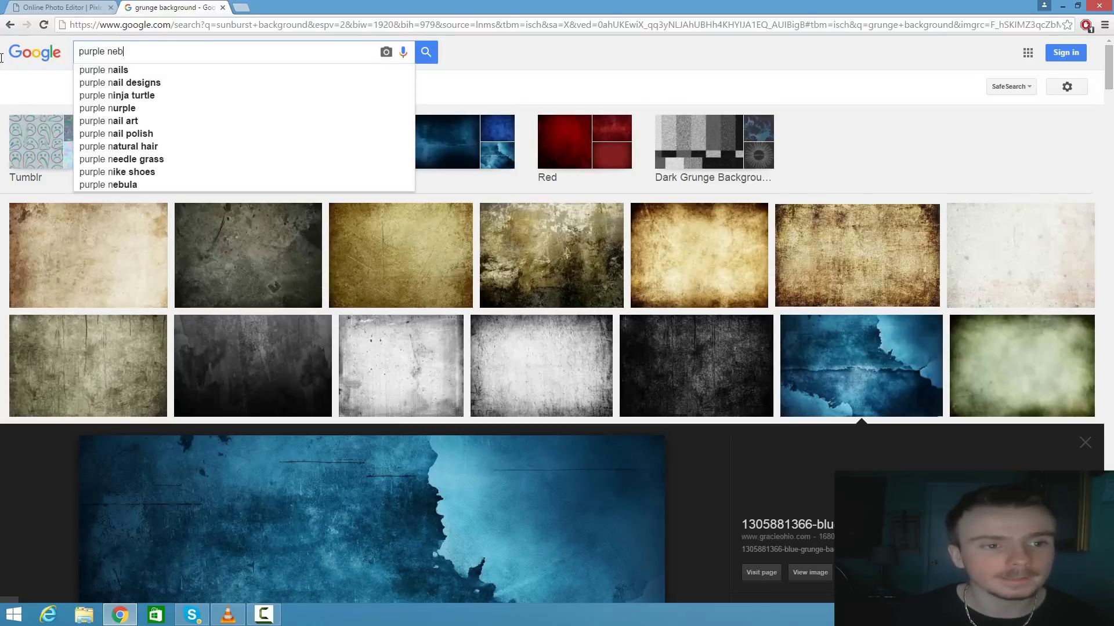
type("background")
key("Return")
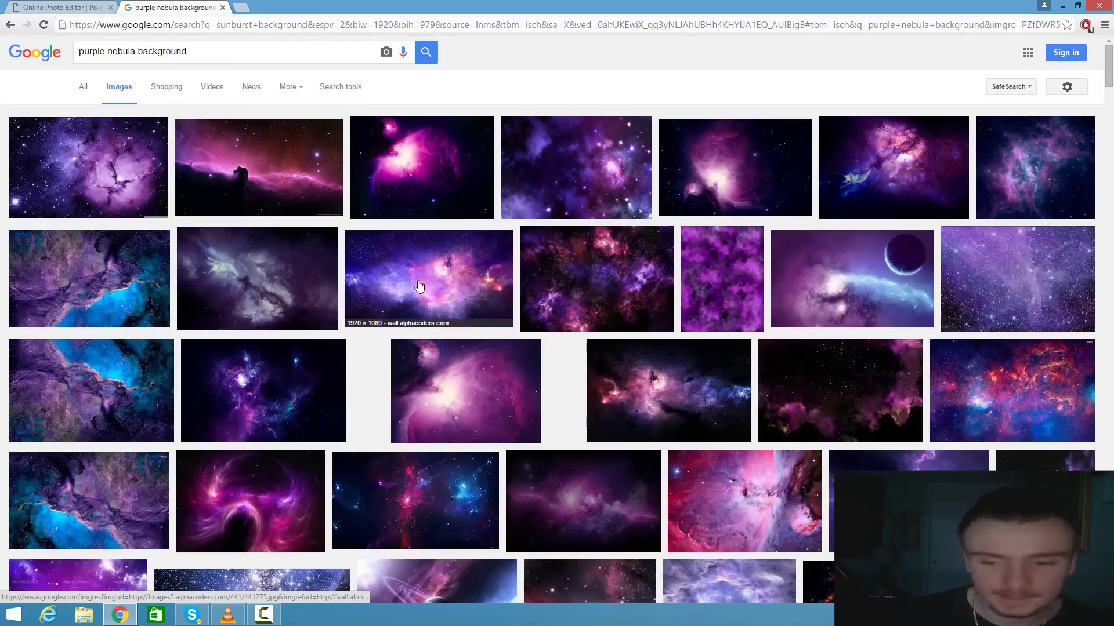
left_click(418, 280)
- Open the purple nebula image at full size in its own view
left_click(811, 308)
right_click(328, 222)
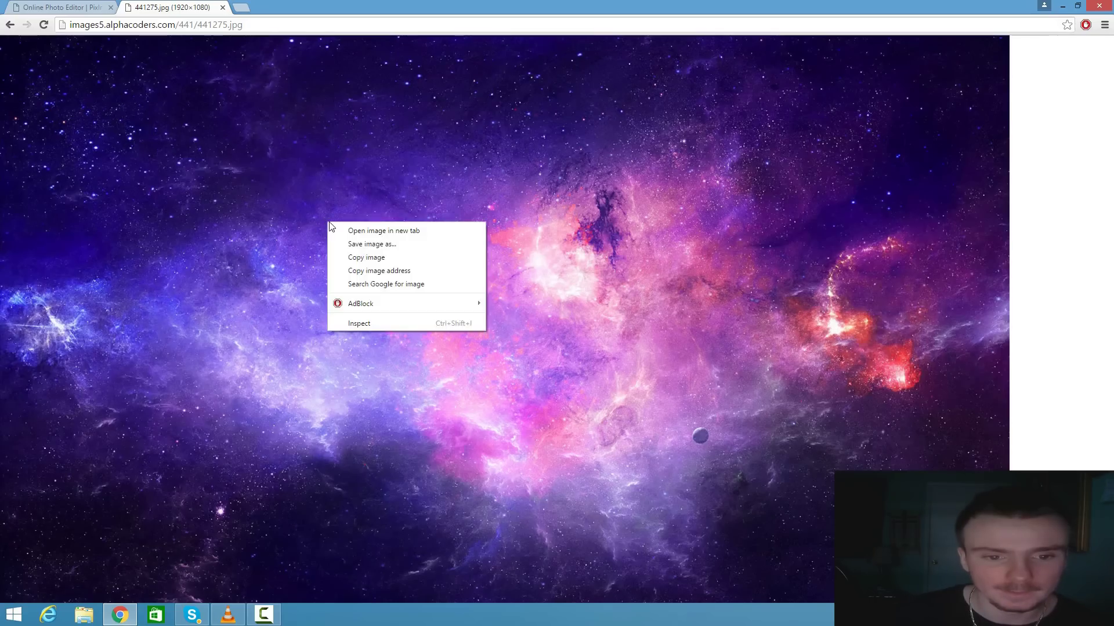
left_click(319, 252)
left_click(352, 270)
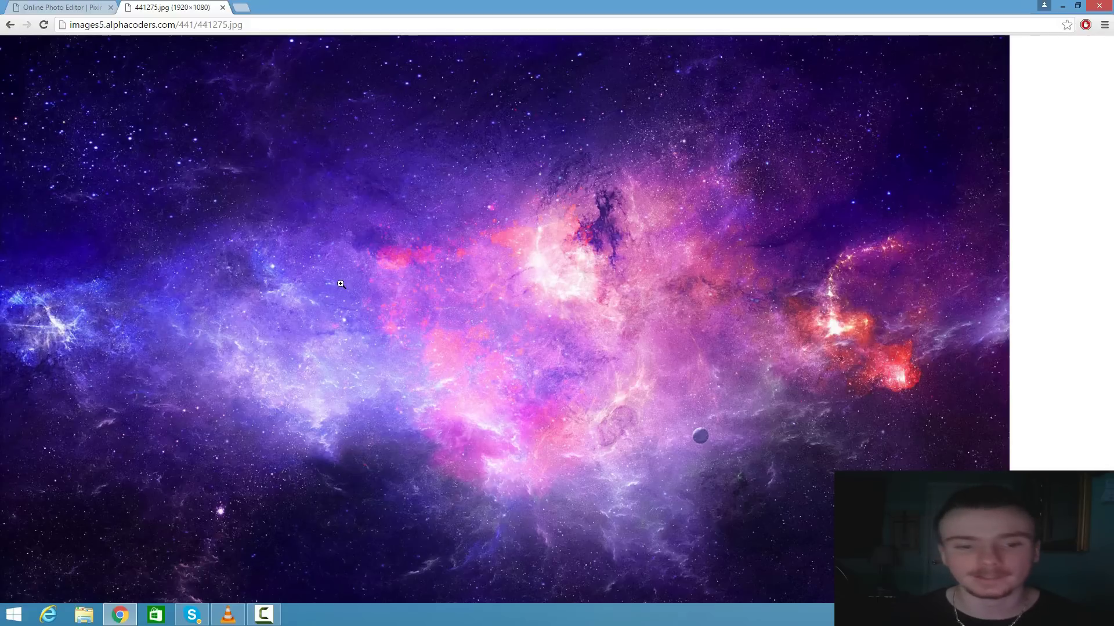
- Save the nebula image into Downloads as 'background'
right_click(356, 264)
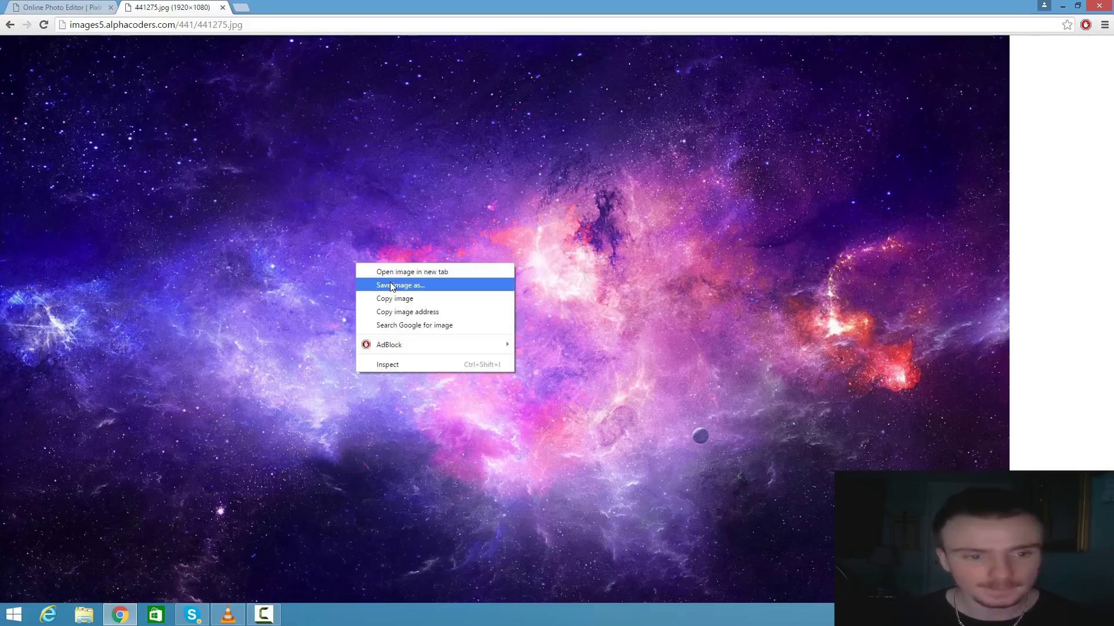
left_click(377, 286)
left_click(160, 257)
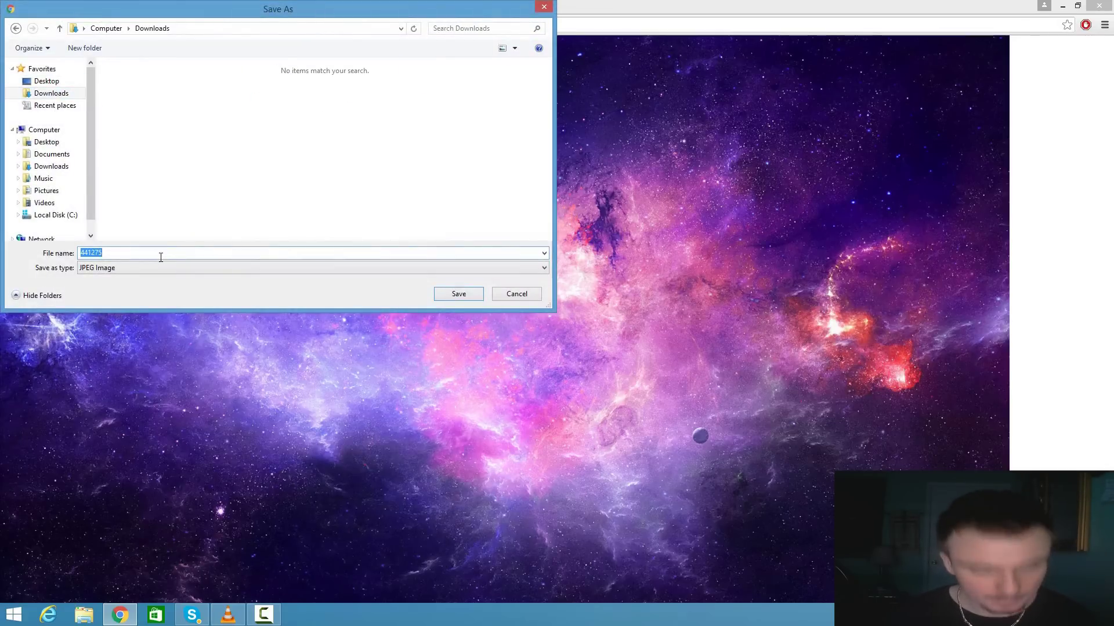
type("background")
key("Return")
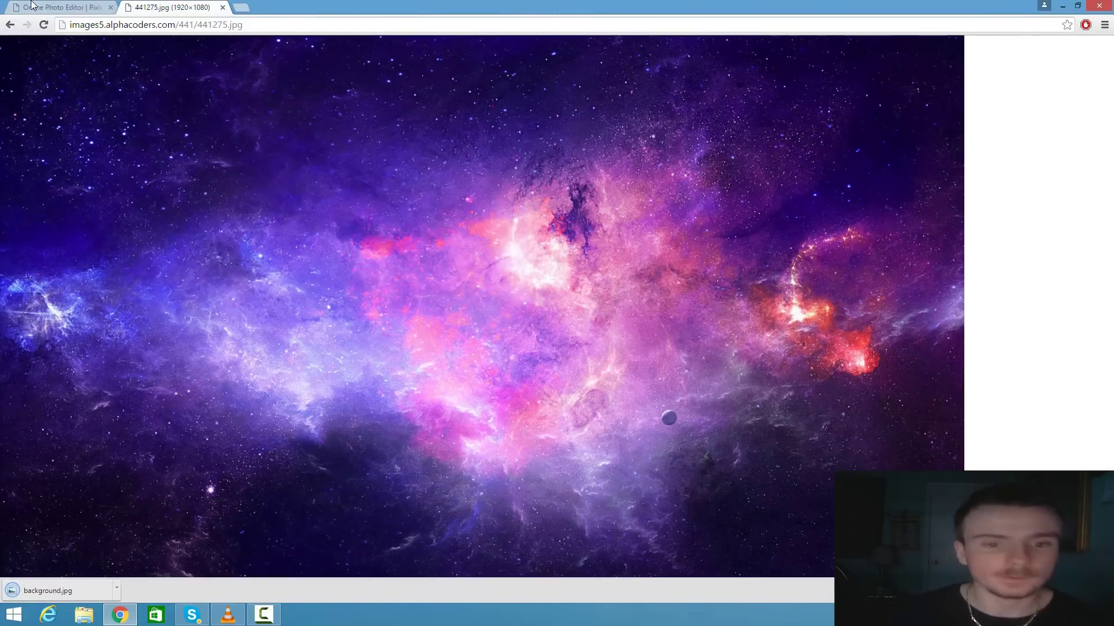
left_click(58, 7)
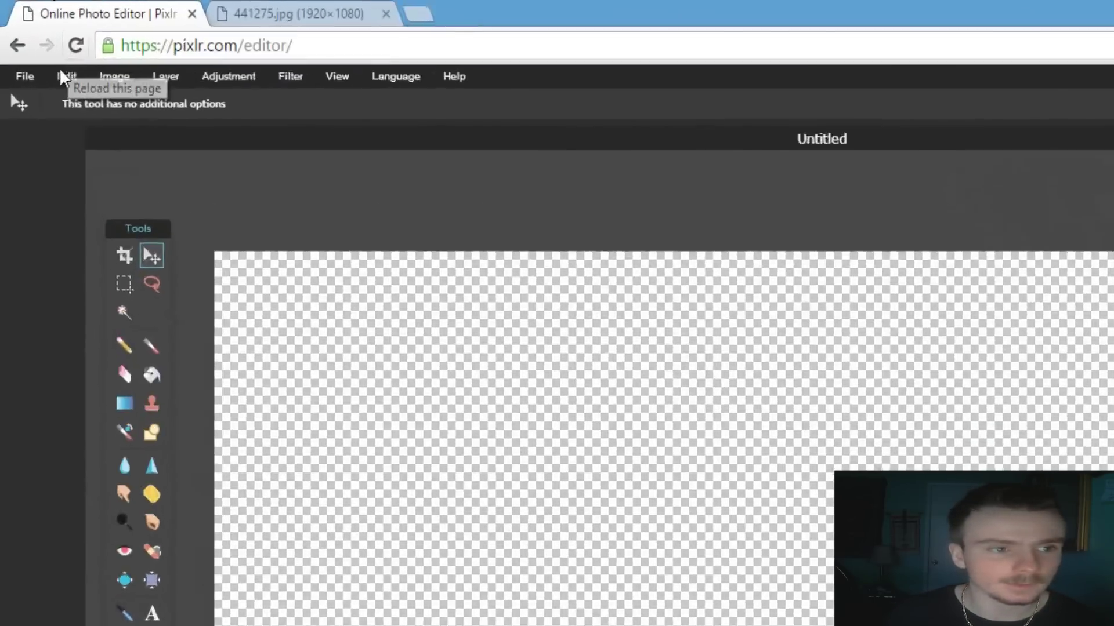
- Open background.jpg in Pixlr and position its document window beside the canvas
left_click(15, 41)
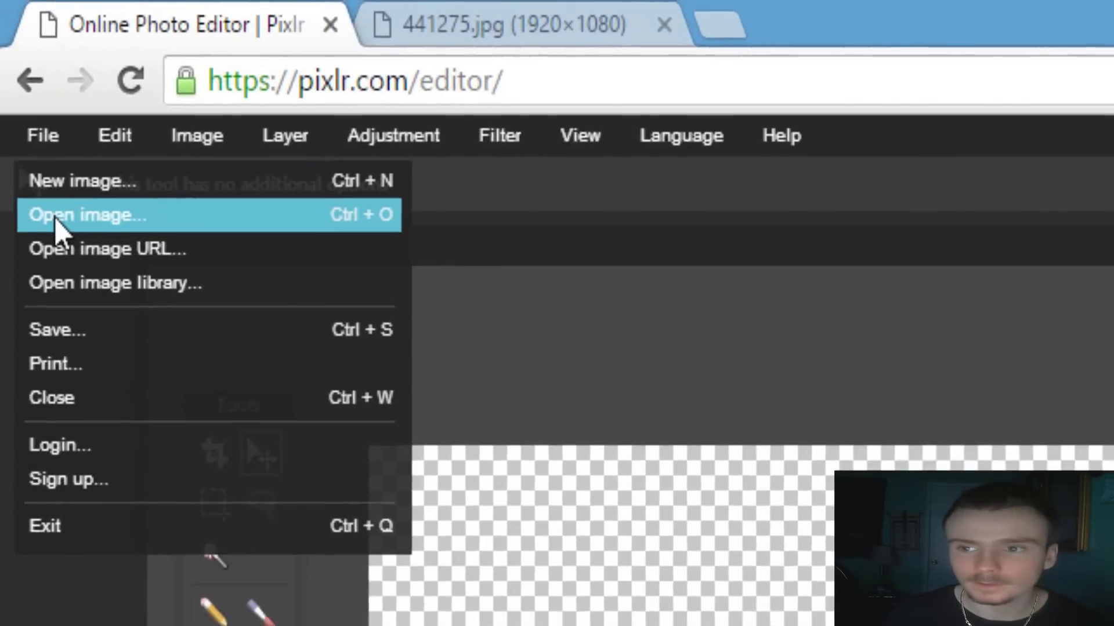
left_click(54, 218)
left_click(238, 212)
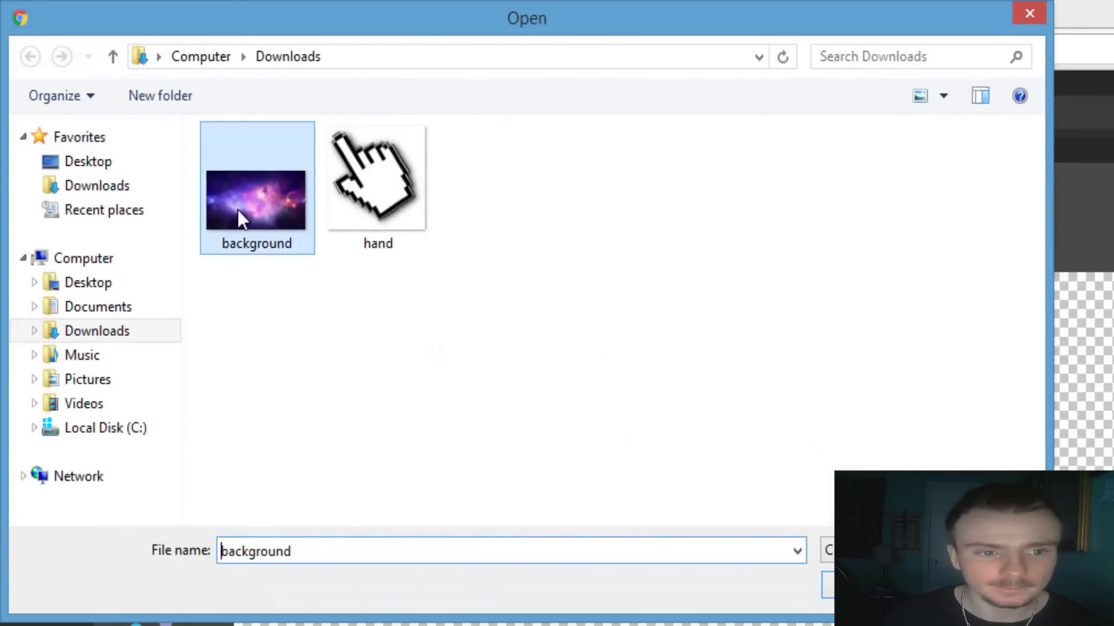
left_click(841, 585)
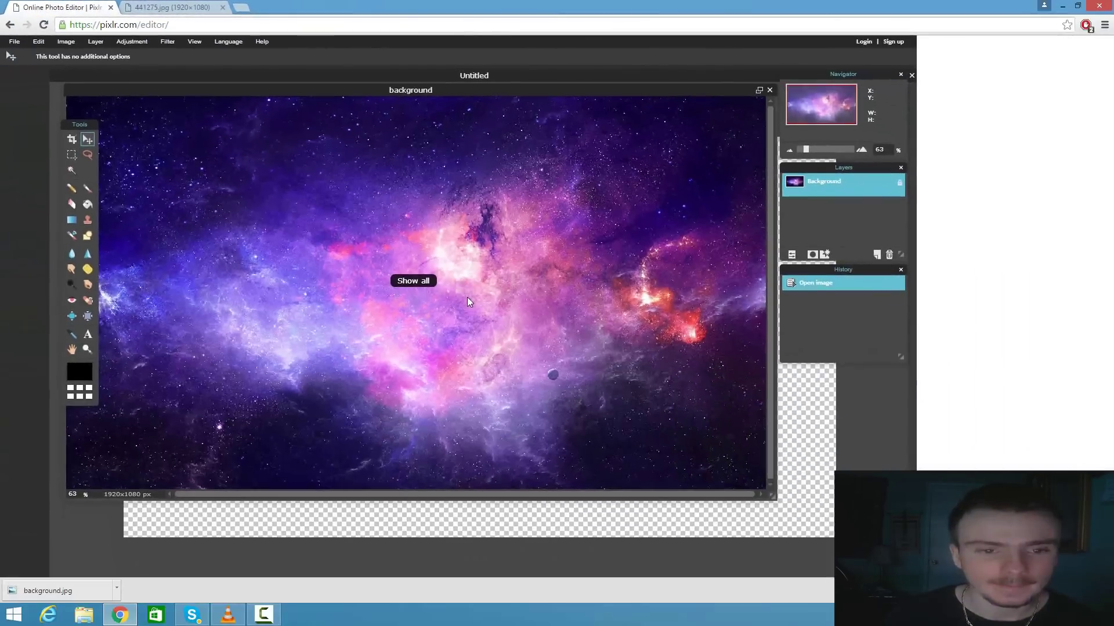
left_click_drag(254, 87, 322, 126)
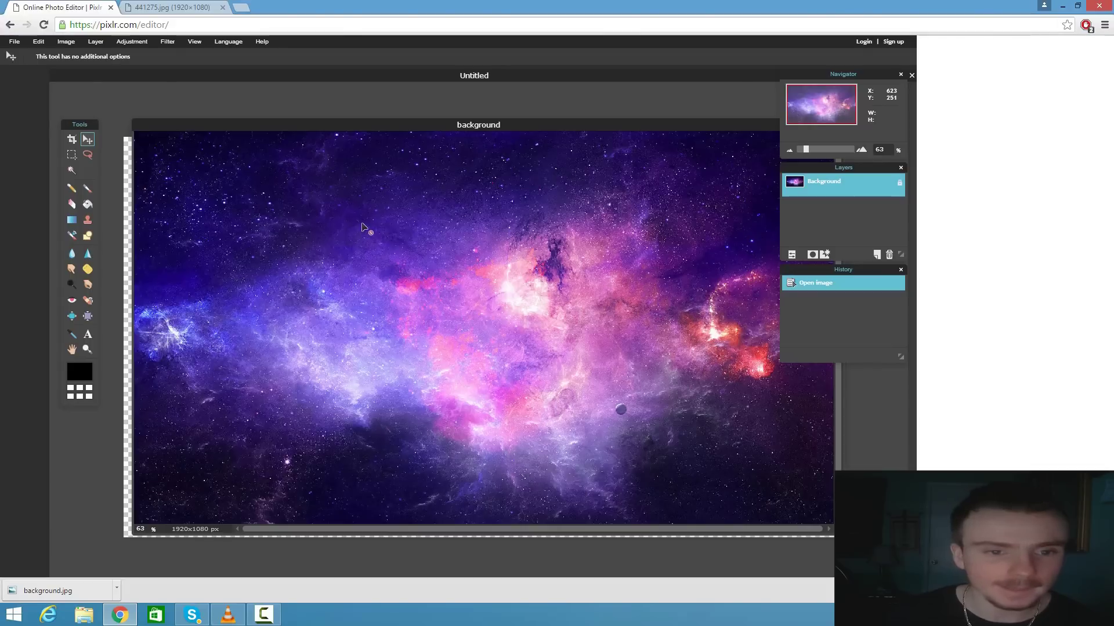
left_click_drag(363, 129, 355, 139)
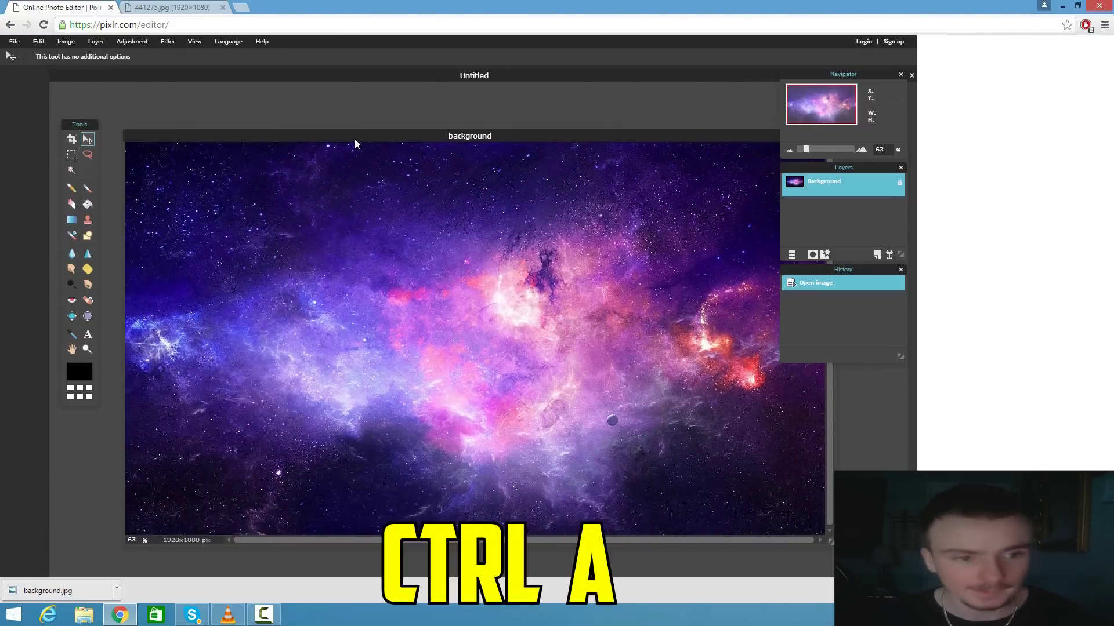
- Copy the whole nebula, paste it into a new transparent canvas as Layer 1, shifted up-left
key("ctrl+a")
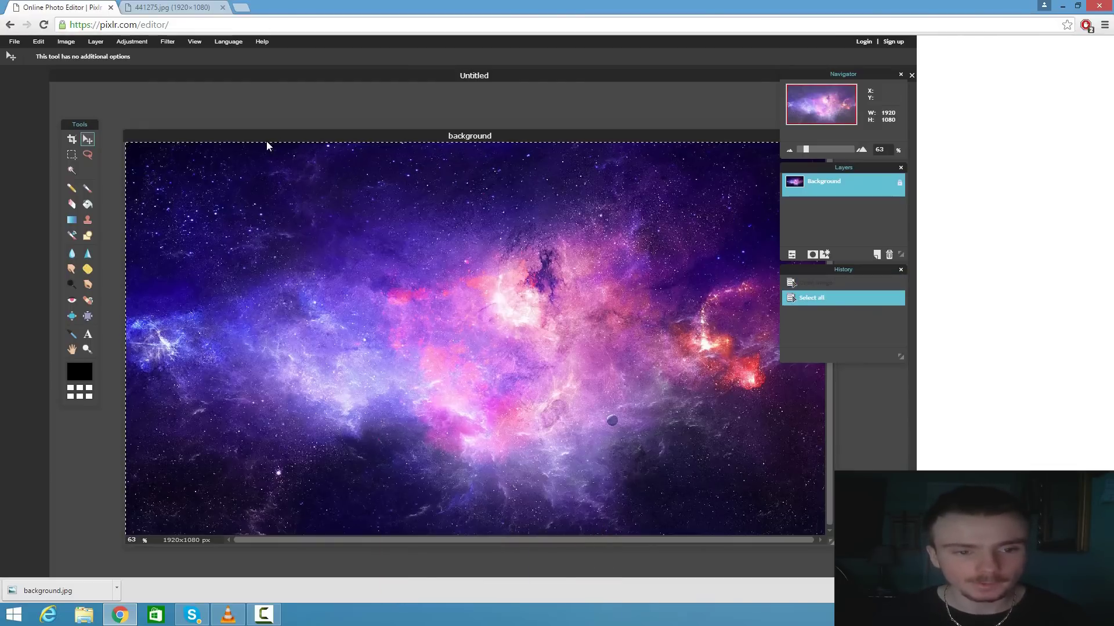
key("ctrl+c")
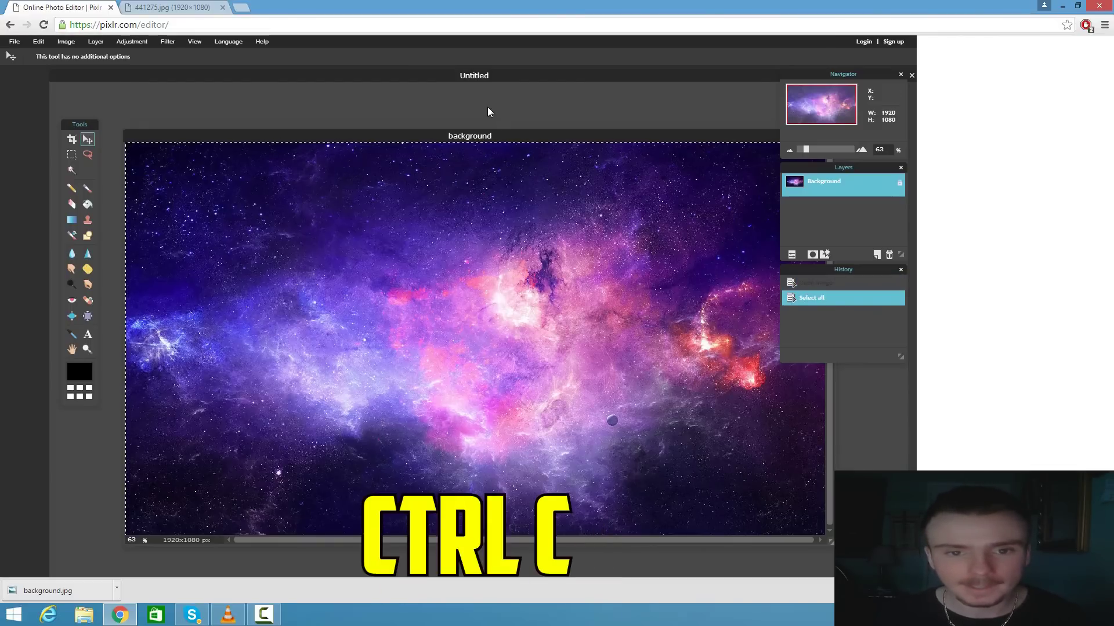
key("ctrl+n")
key("Return")
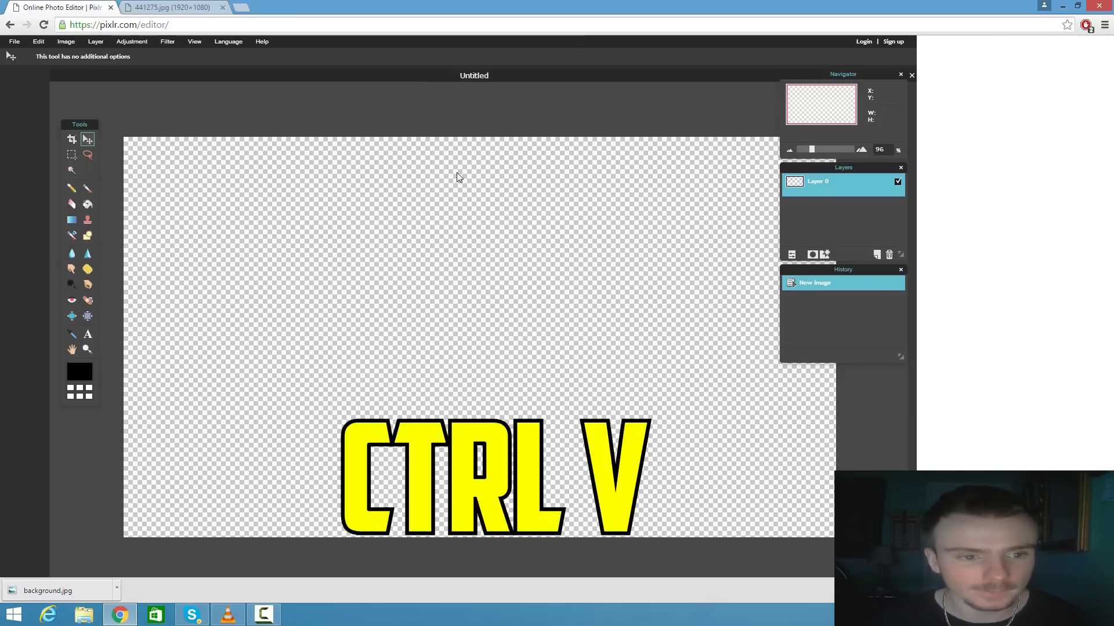
key("ctrl+v")
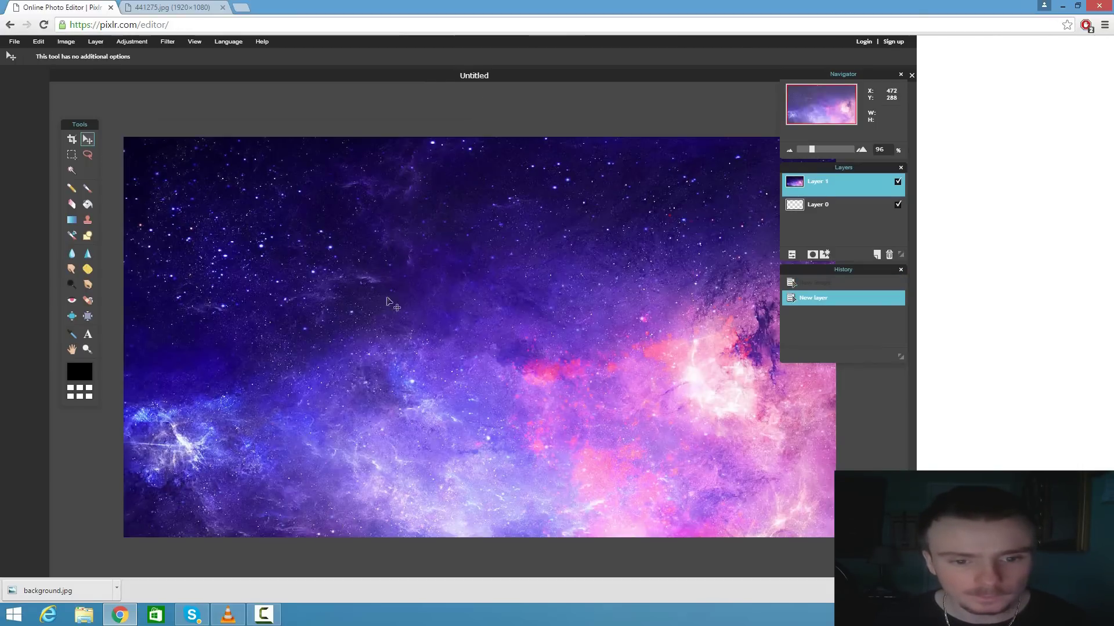
mouse_move(398, 308)
left_mouse_down()
mouse_move(348, 287)
mouse_move(339, 264)
mouse_move(413, 300)
left_mouse_up()
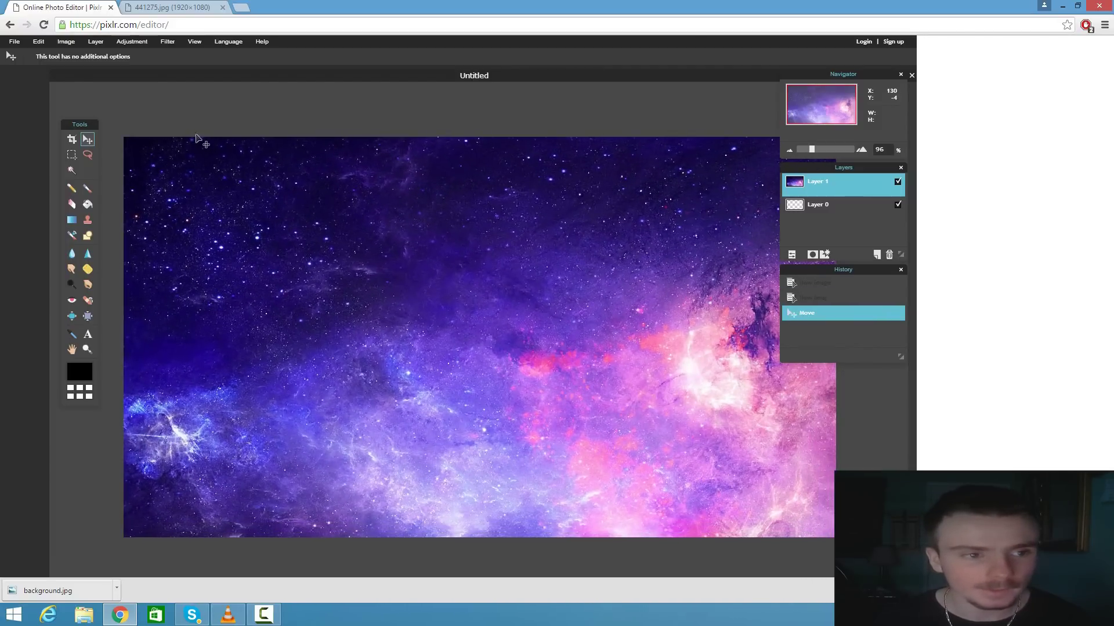
left_click(39, 41)
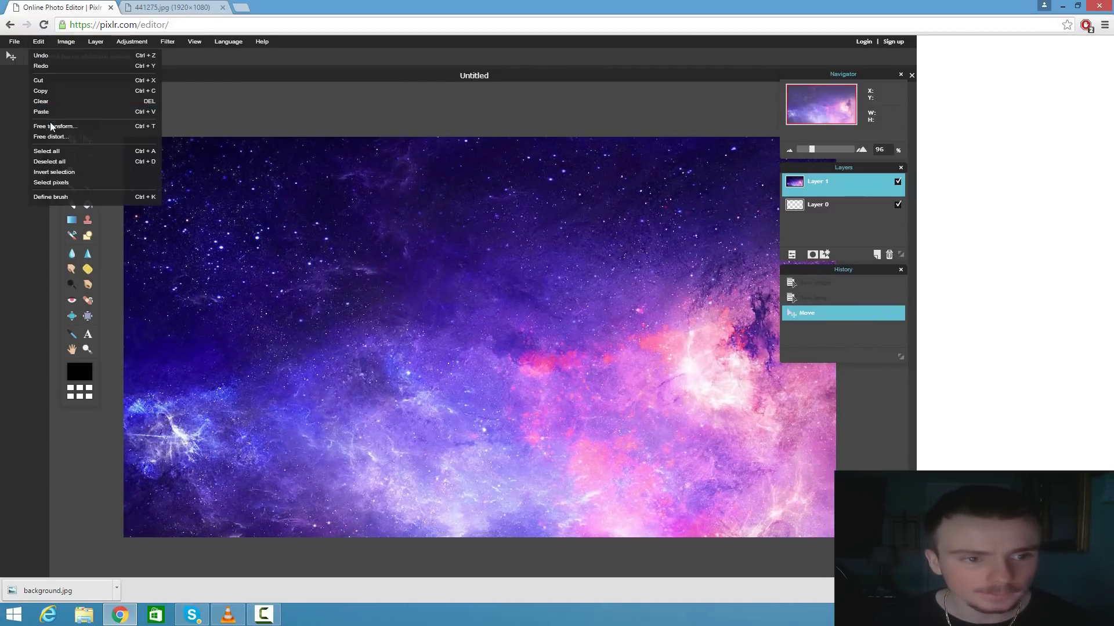
- Free-transform the nebula layer, shrinking it from the corner and moving it to cover the canvas
left_click(52, 126)
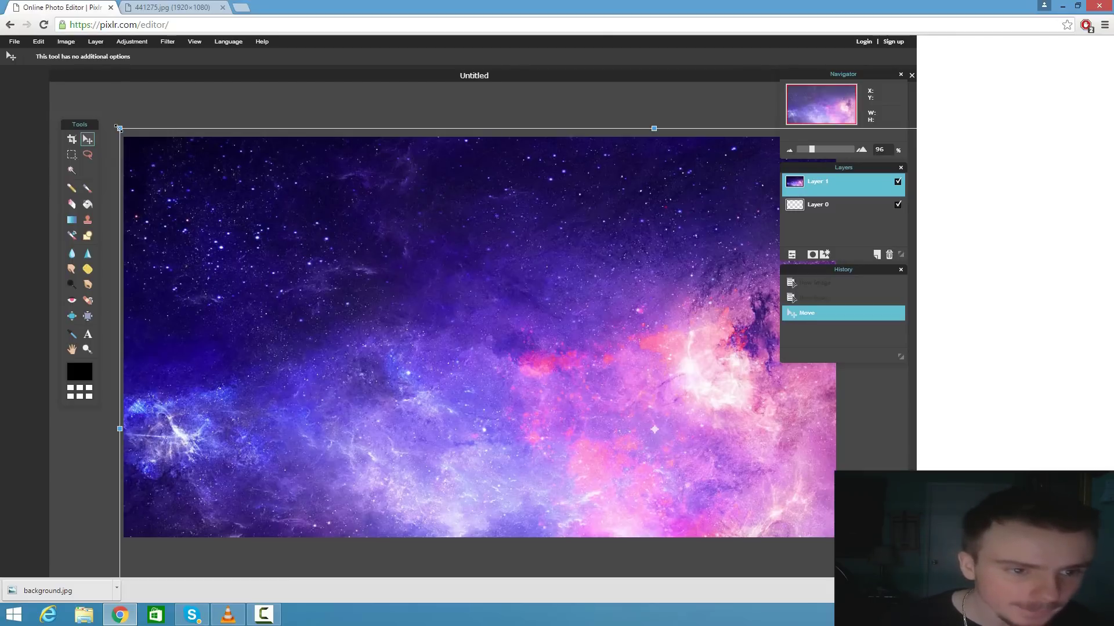
left_click_drag(119, 129, 174, 192)
left_click_drag(410, 341, 287, 280)
left_click_drag(348, 301, 320, 250)
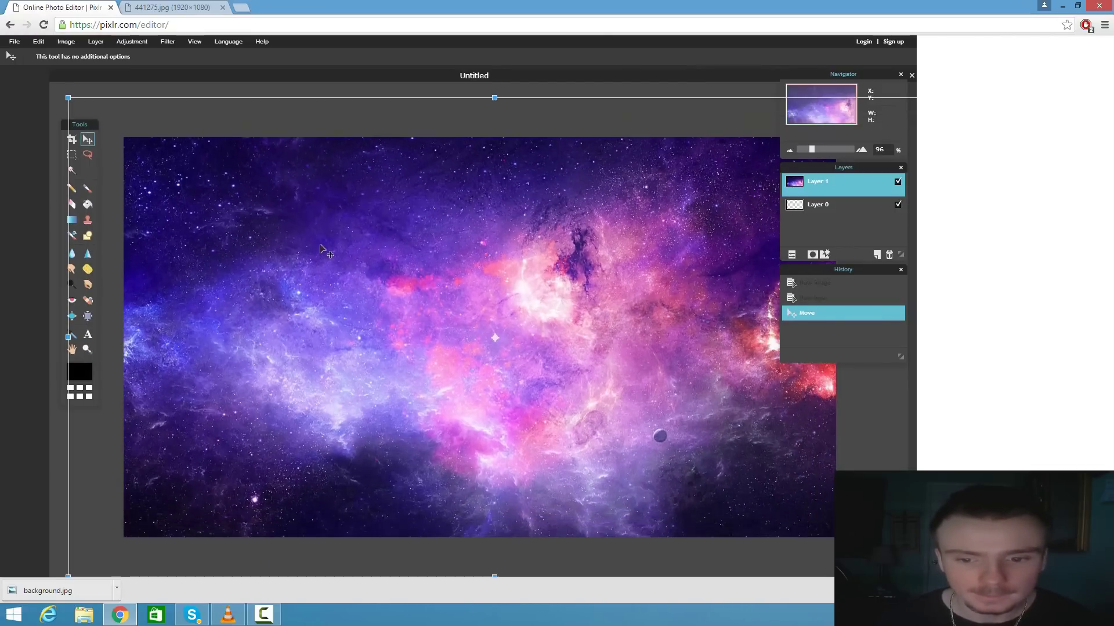
key("Return")
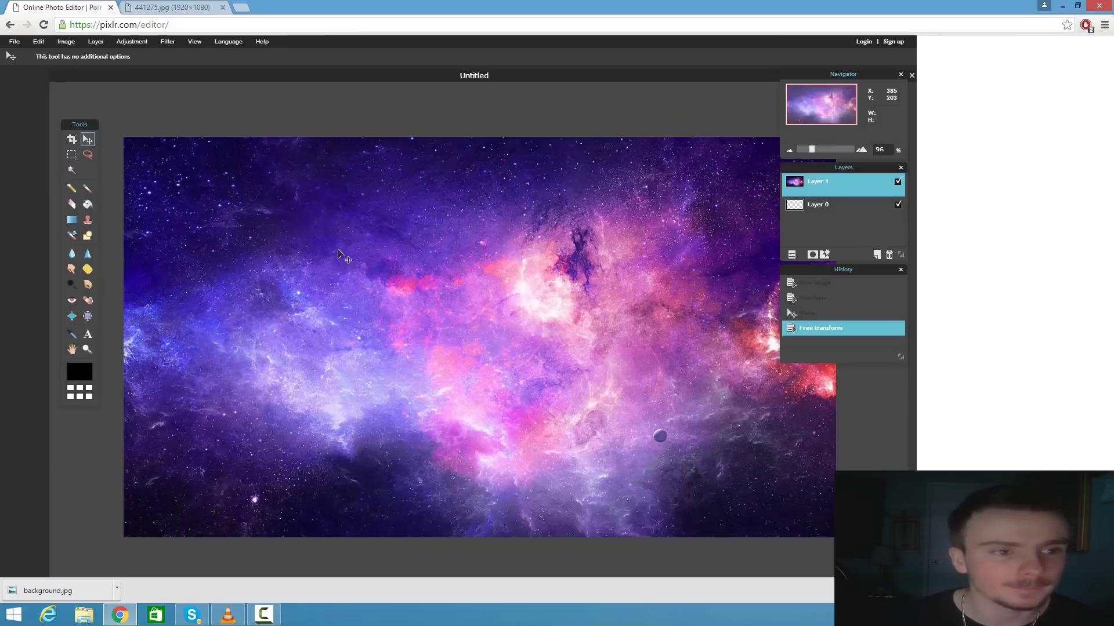
- Open the hand image file in Pixlr and move its window over the canvas
left_click(14, 42)
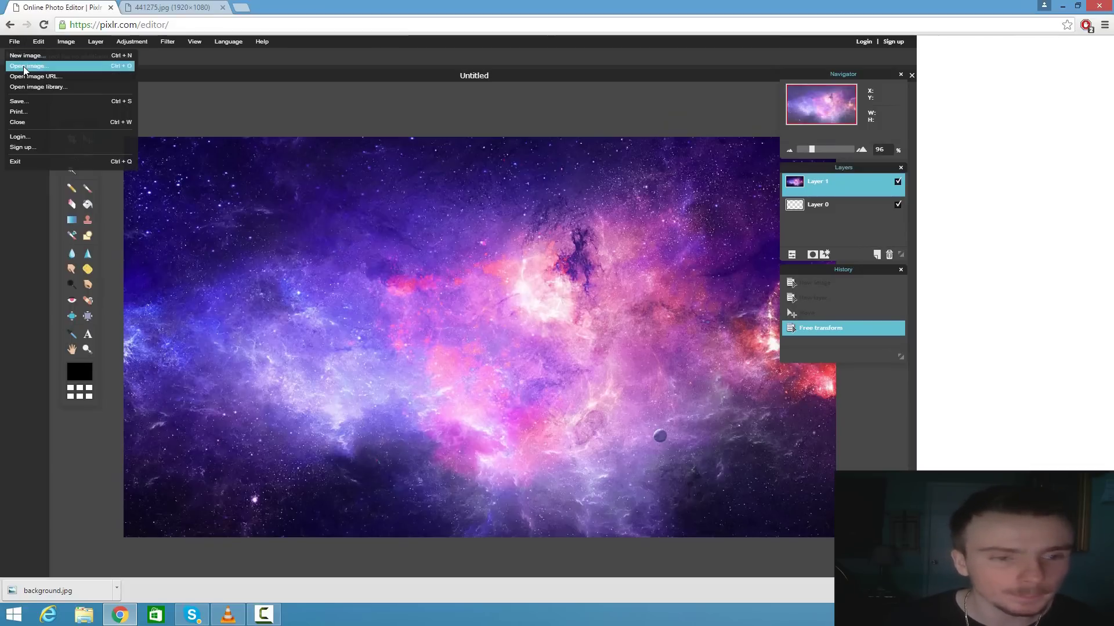
left_click(23, 66)
left_click(199, 93)
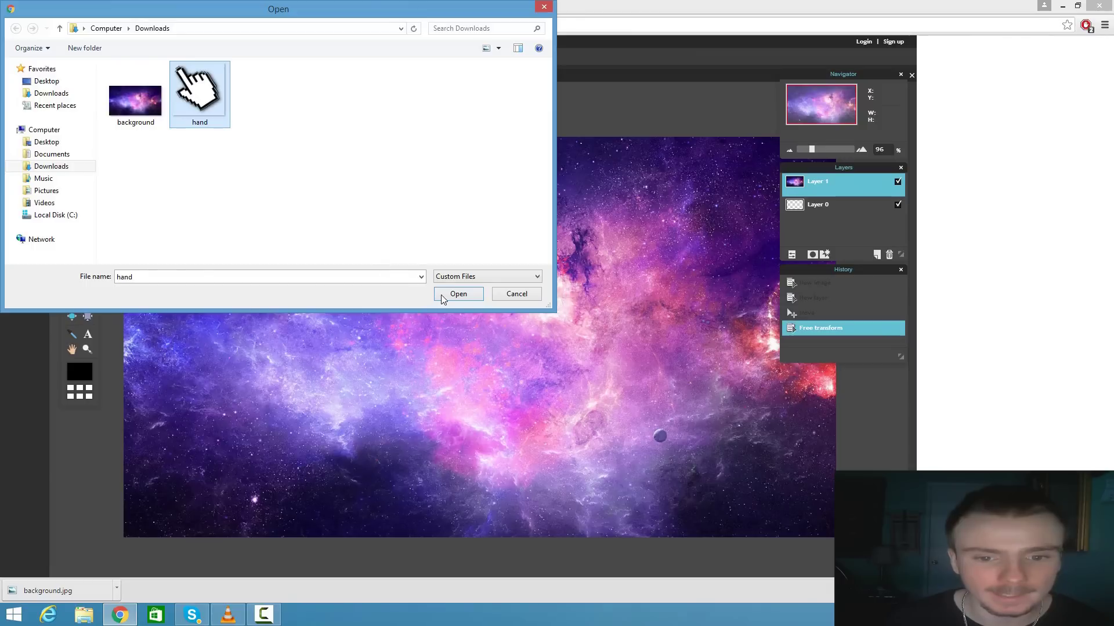
left_click(458, 294)
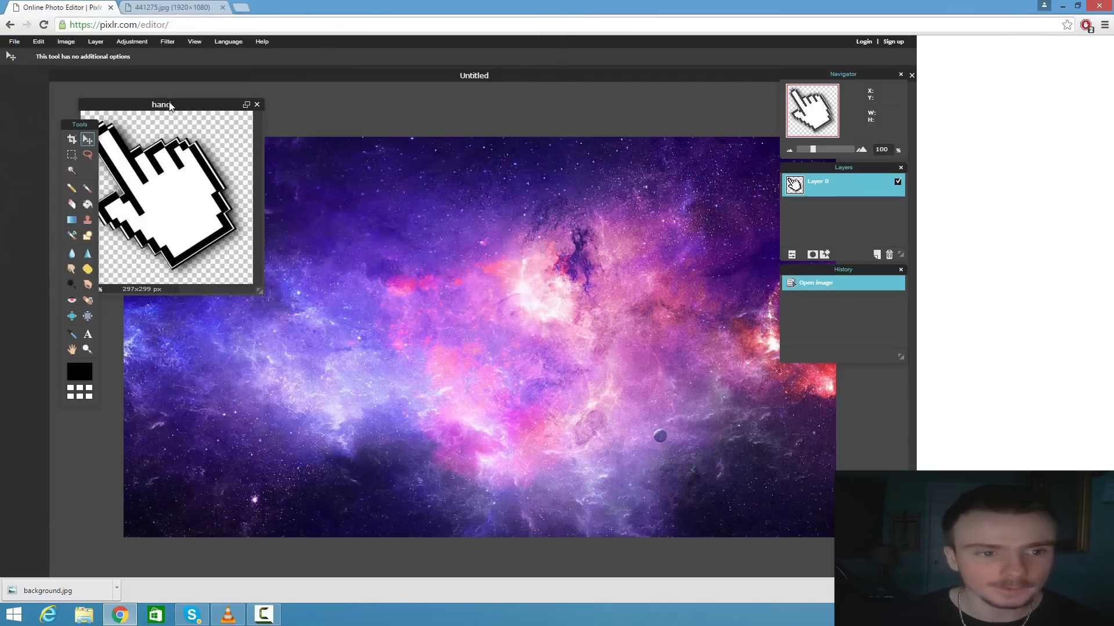
left_click_drag(169, 105, 242, 143)
- Copy the hand and paste it onto the nebula as Layer 2 at the lower right
key("ctrl+a")
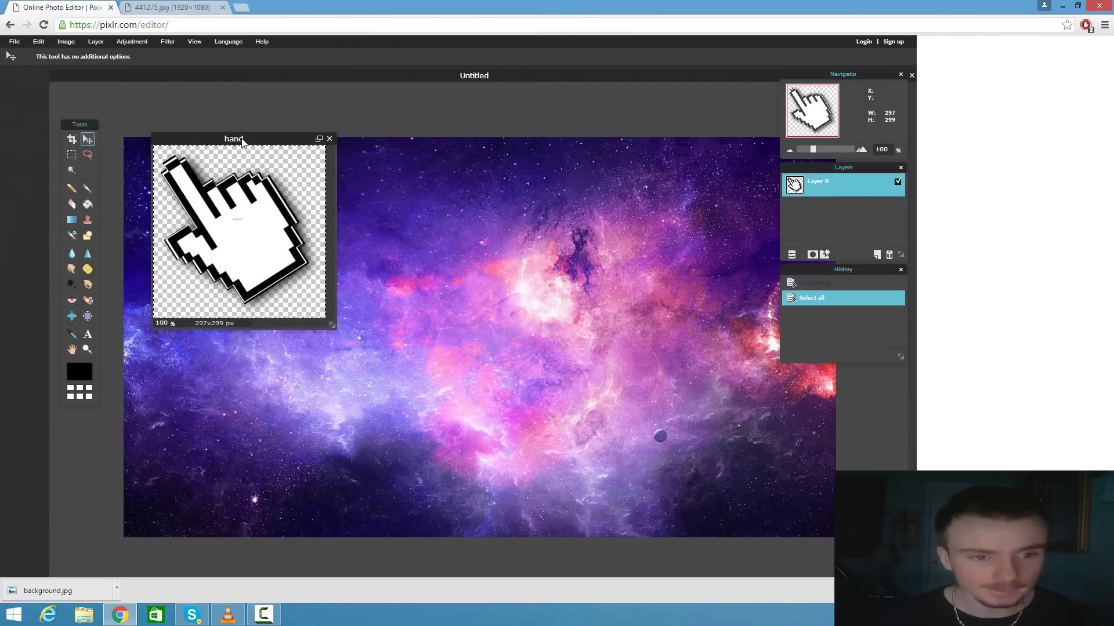
key("ctrl+c")
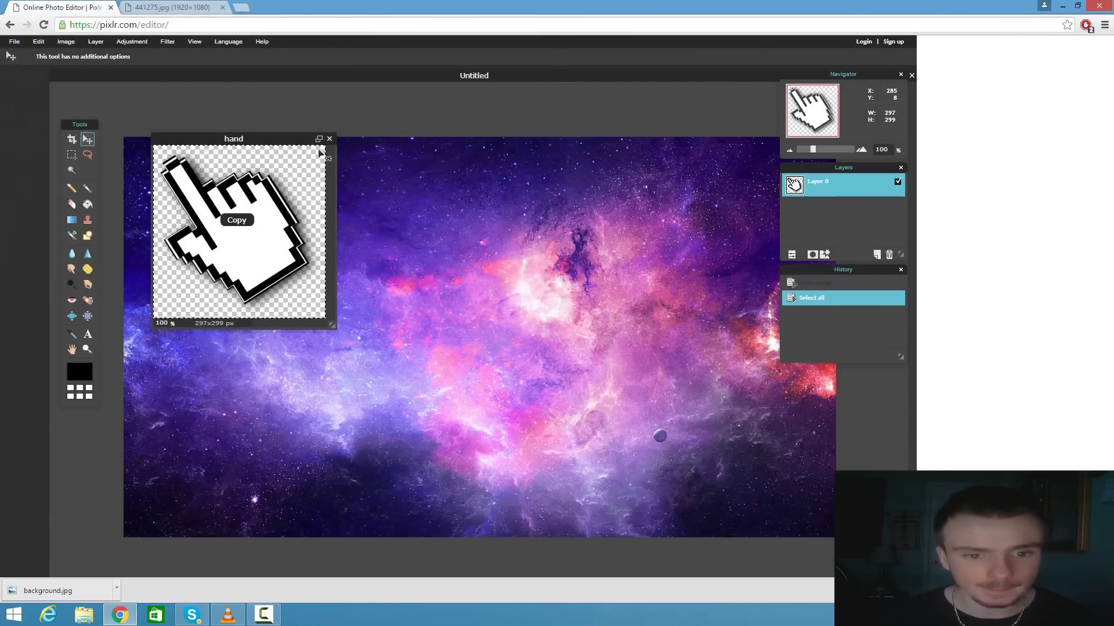
left_click(404, 203)
key("ctrl+v")
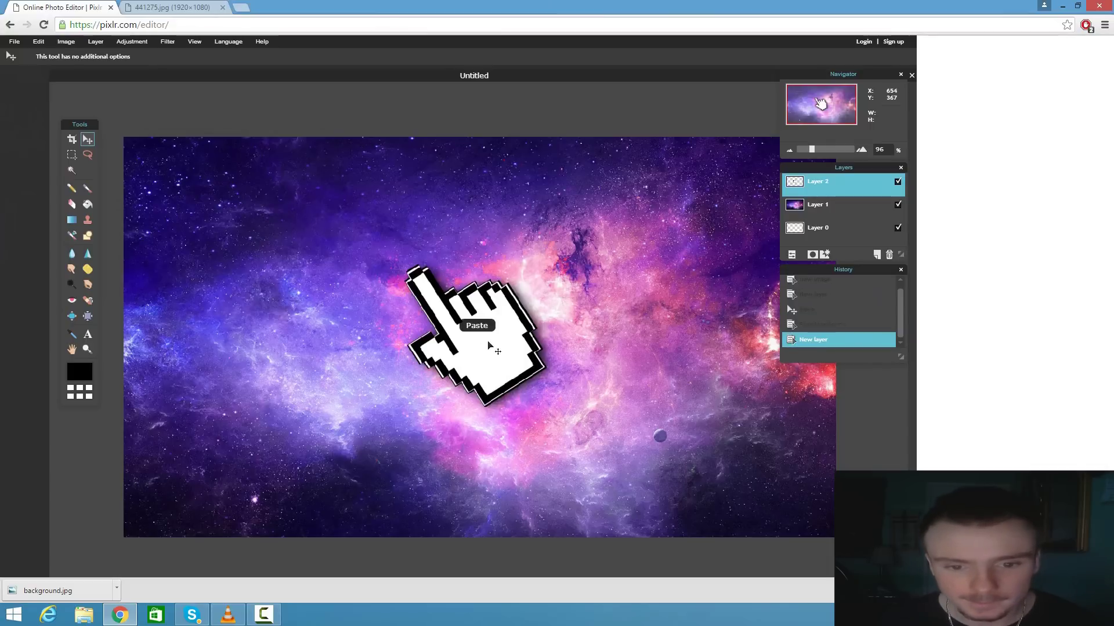
left_click_drag(490, 354, 682, 409)
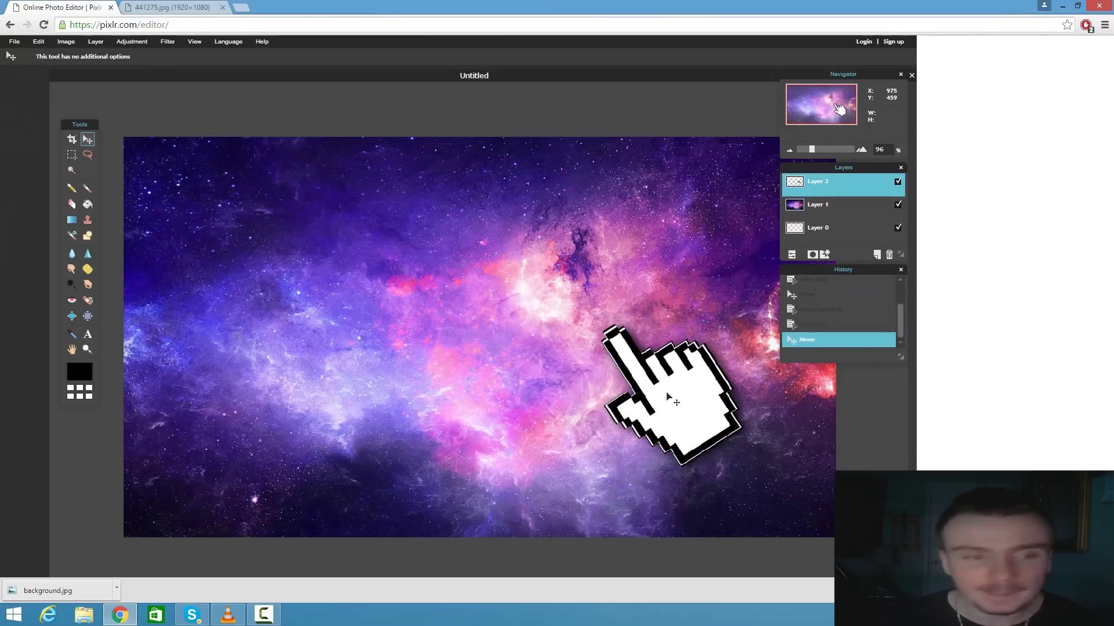
left_click(241, 8)
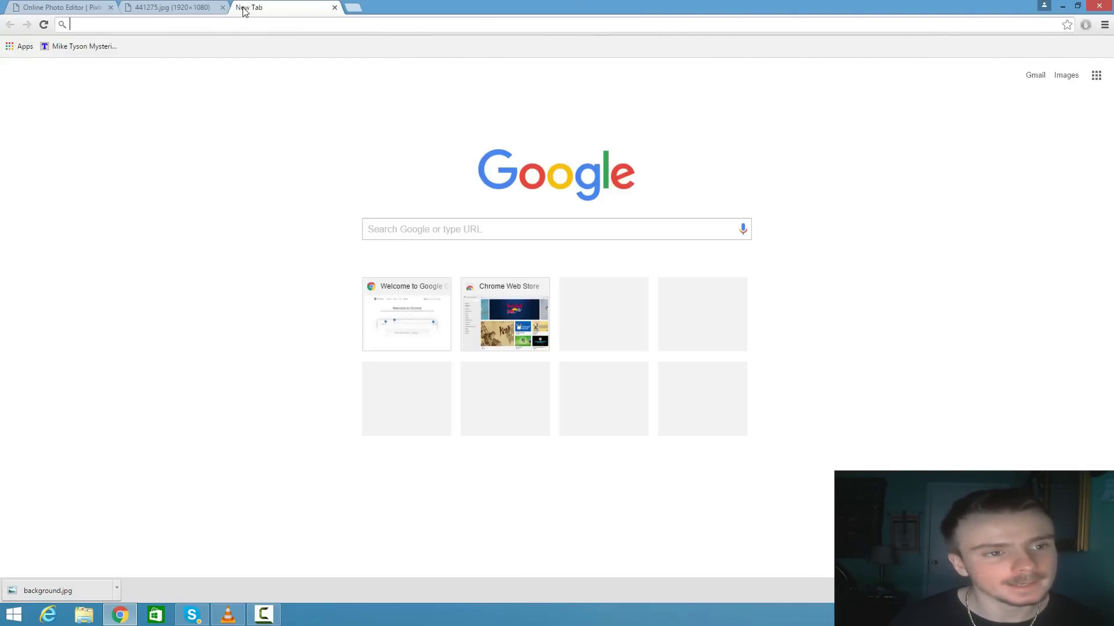
- Search Google Images for 'smile face transparent', view the sunglasses smiley full size, then close the tab
type("smile face")
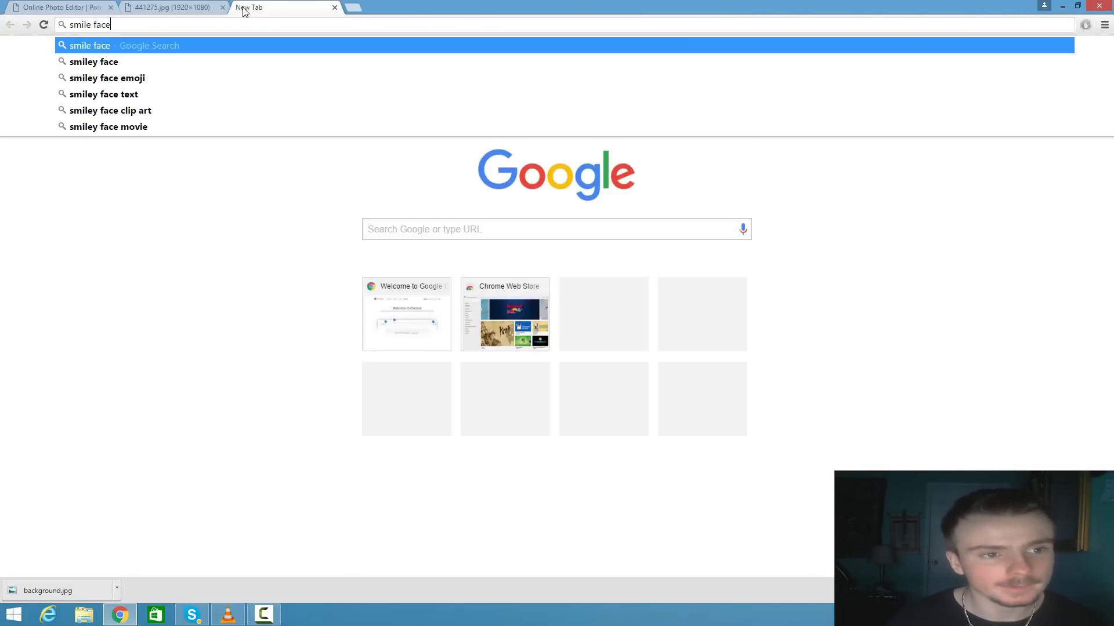
type(" transparent")
key("Return")
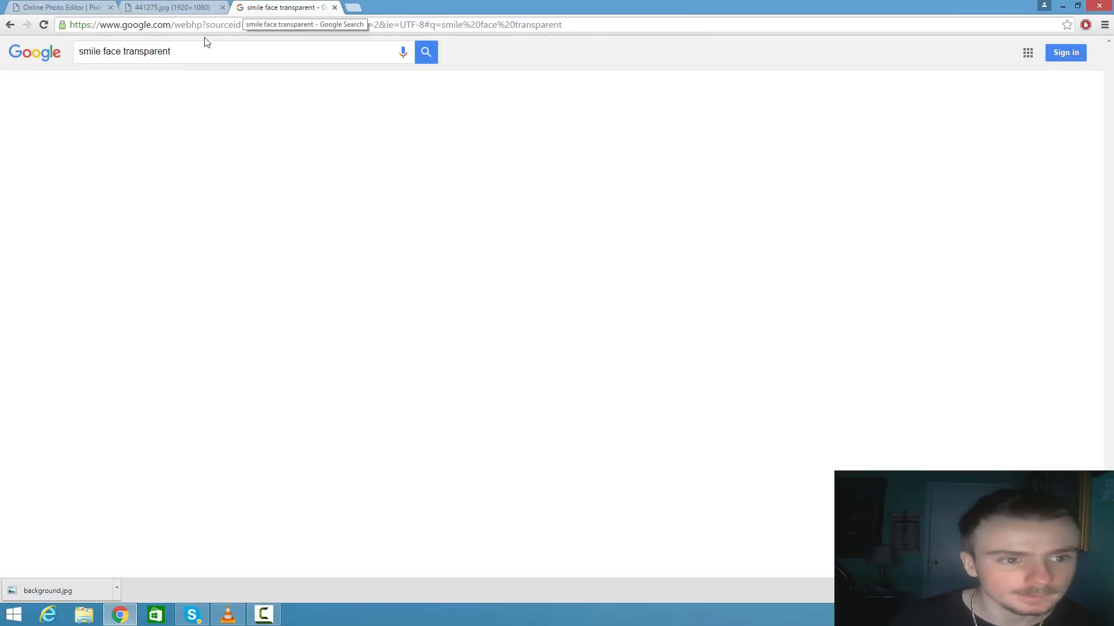
left_click(128, 96)
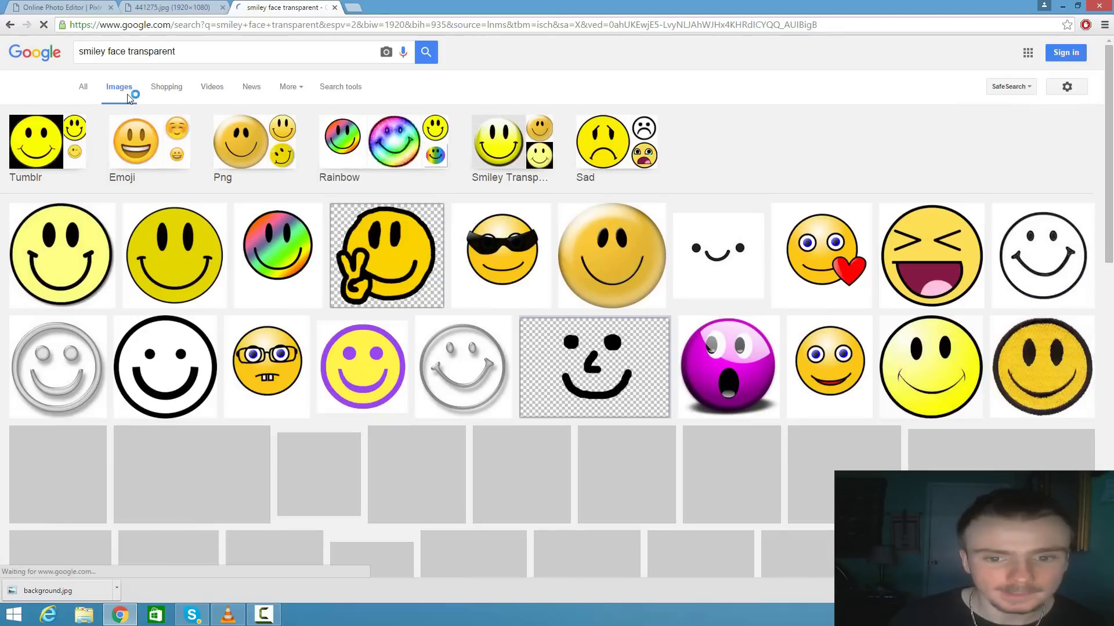
left_click(504, 261)
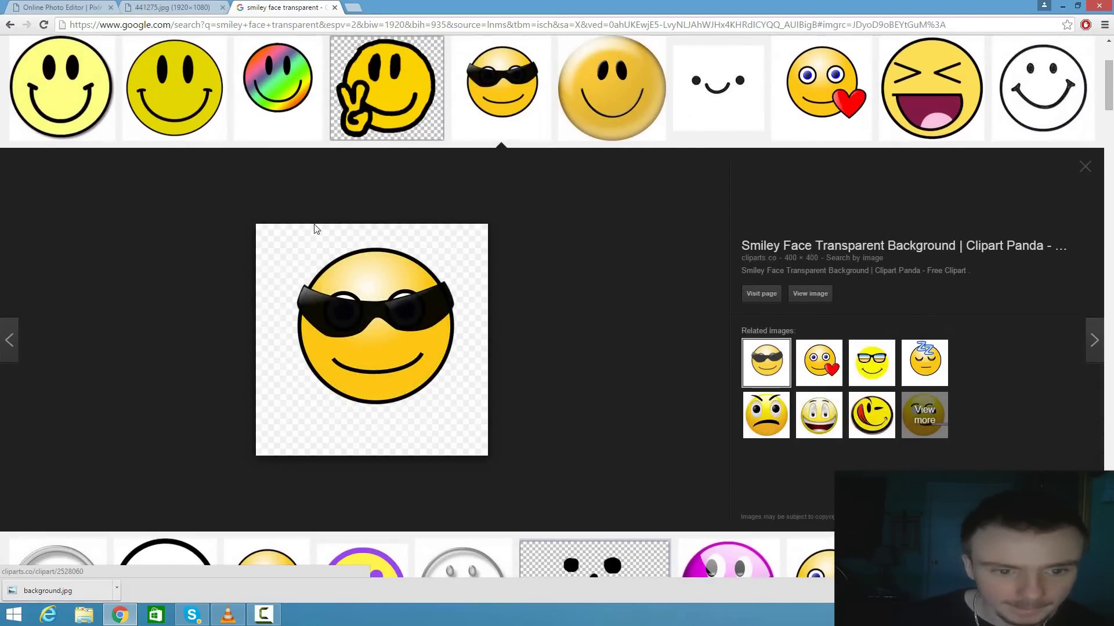
left_click(811, 294)
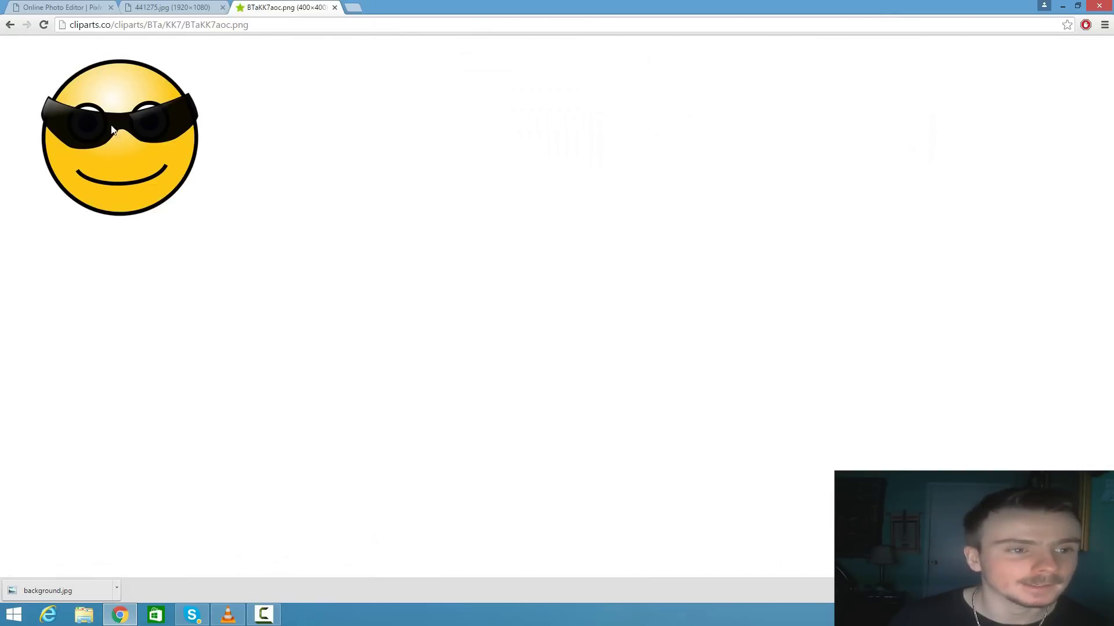
key("alt+Left")
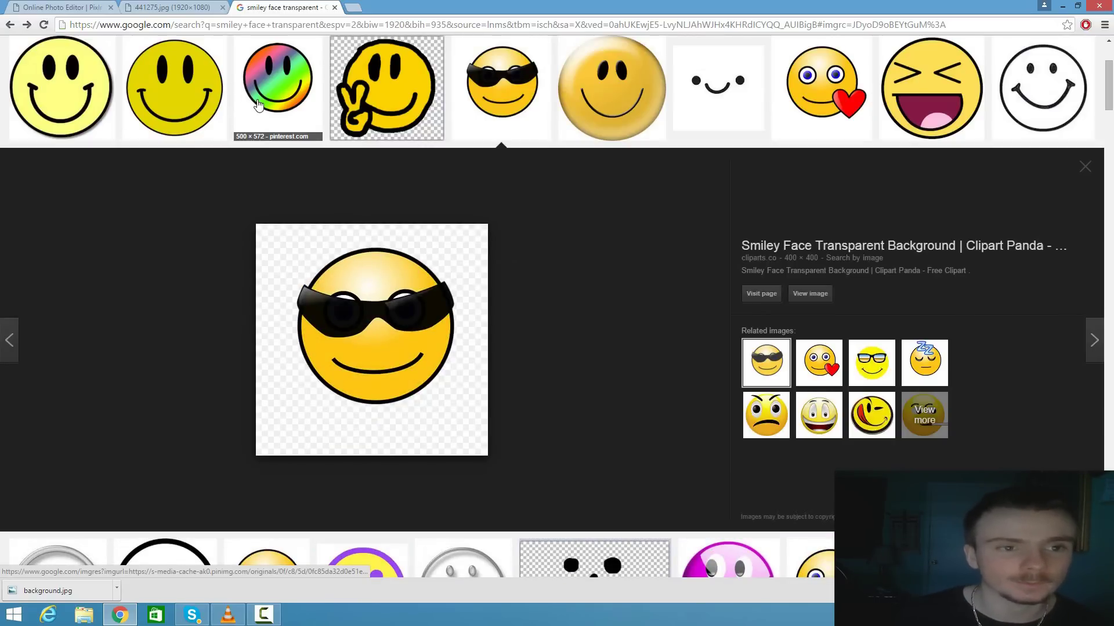
key("ctrl+w")
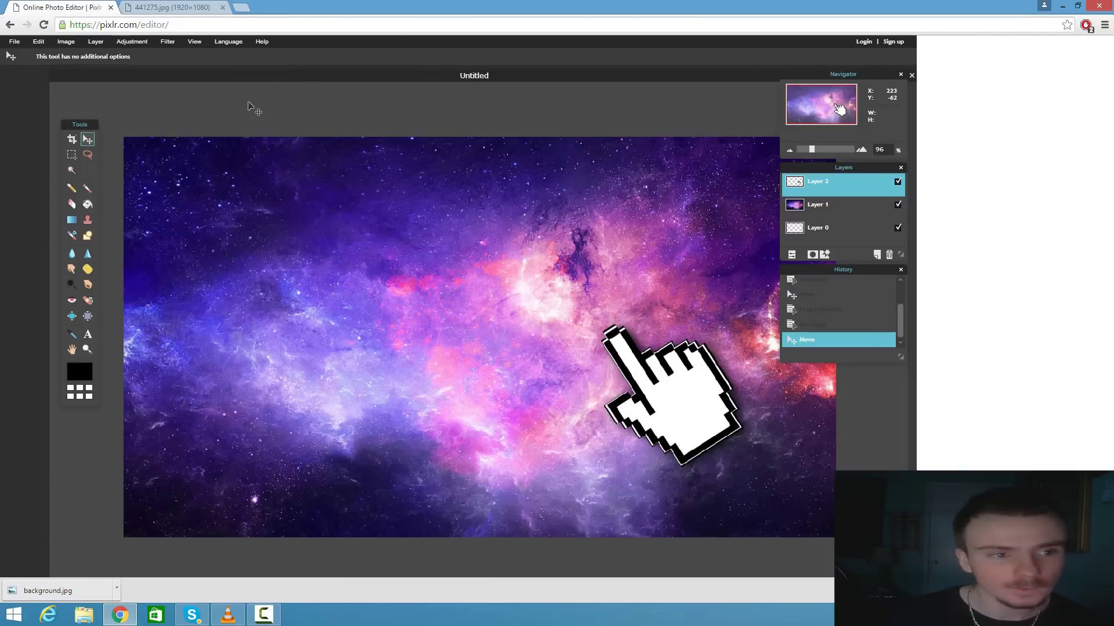
- Search Google Images for 'youtube logo transparent' and open the red play-button logo
left_click(242, 7)
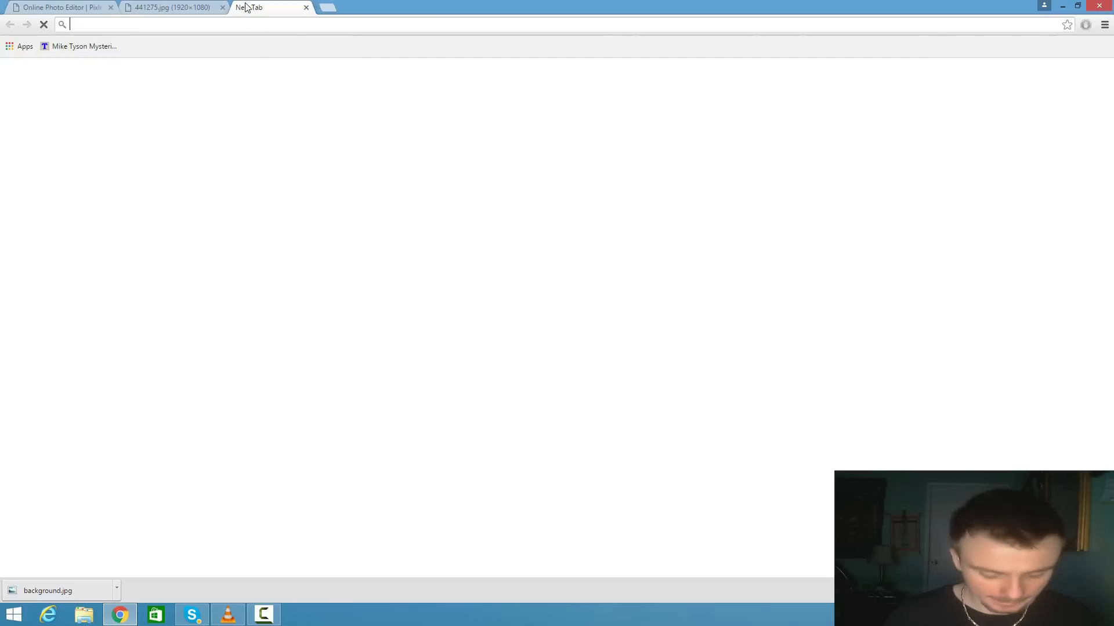
type("youtube lo")
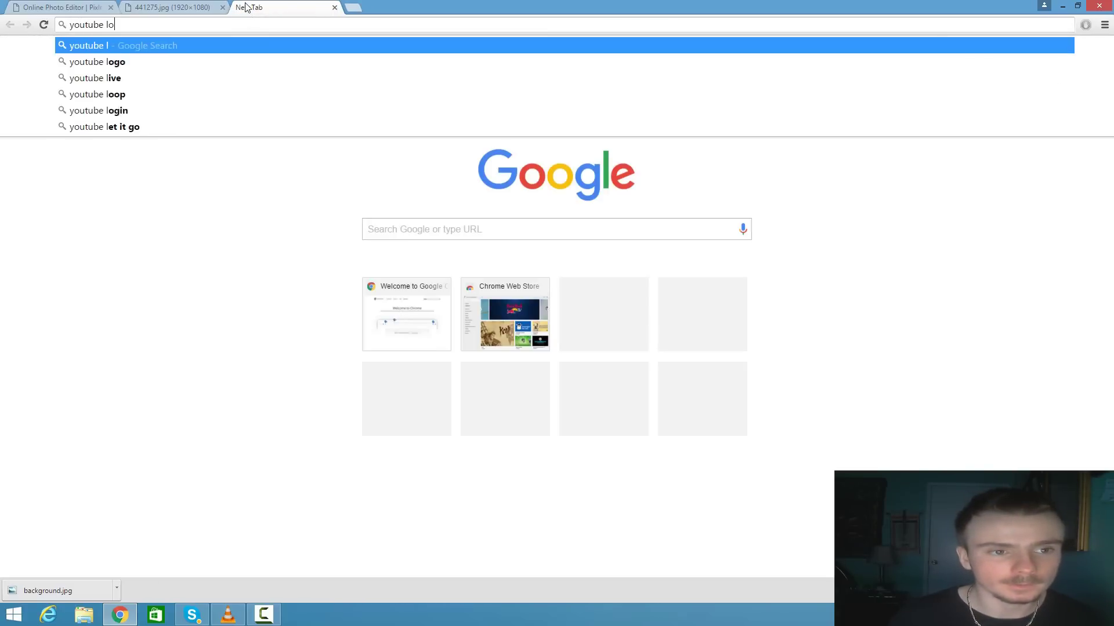
type("go transparent")
key("Return")
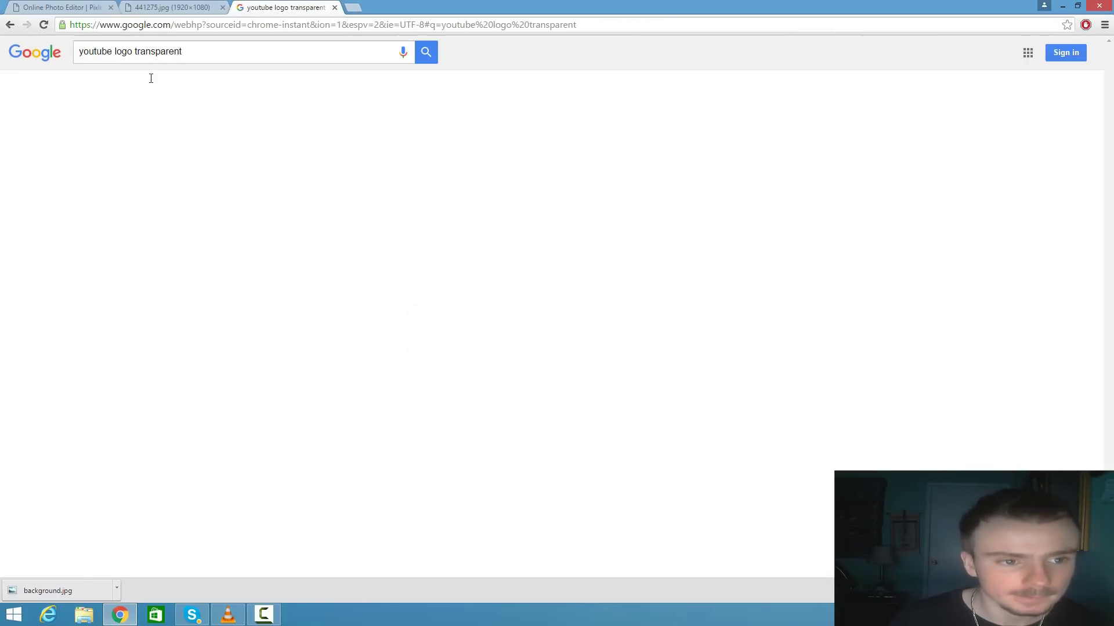
left_click(128, 99)
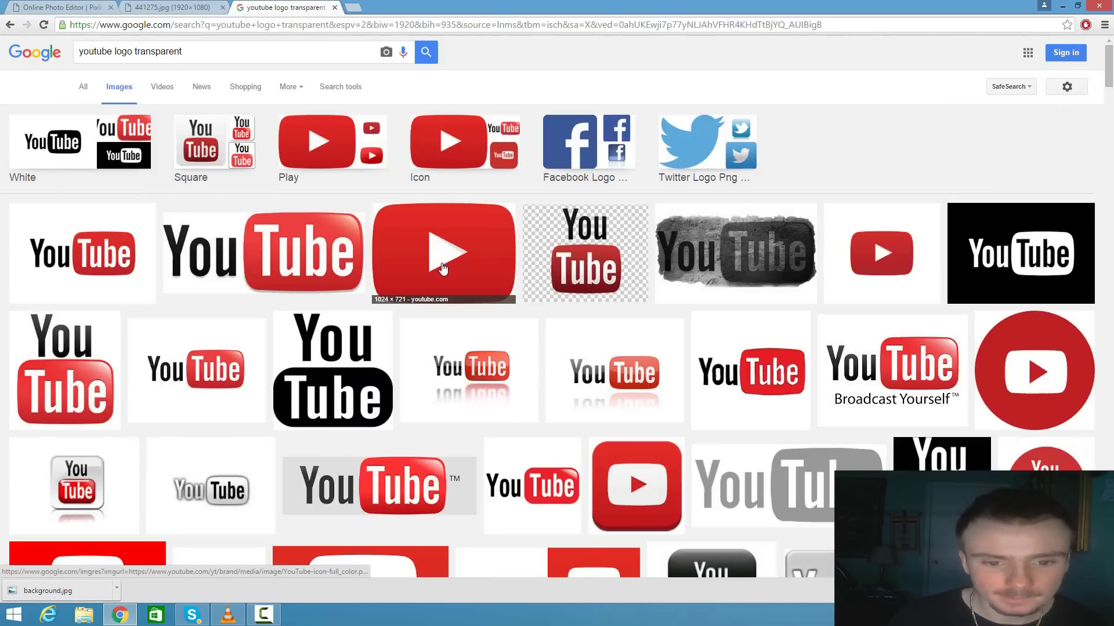
left_click(444, 264)
left_click(809, 293)
- Save the red logo image as youtube.png
right_click(526, 212)
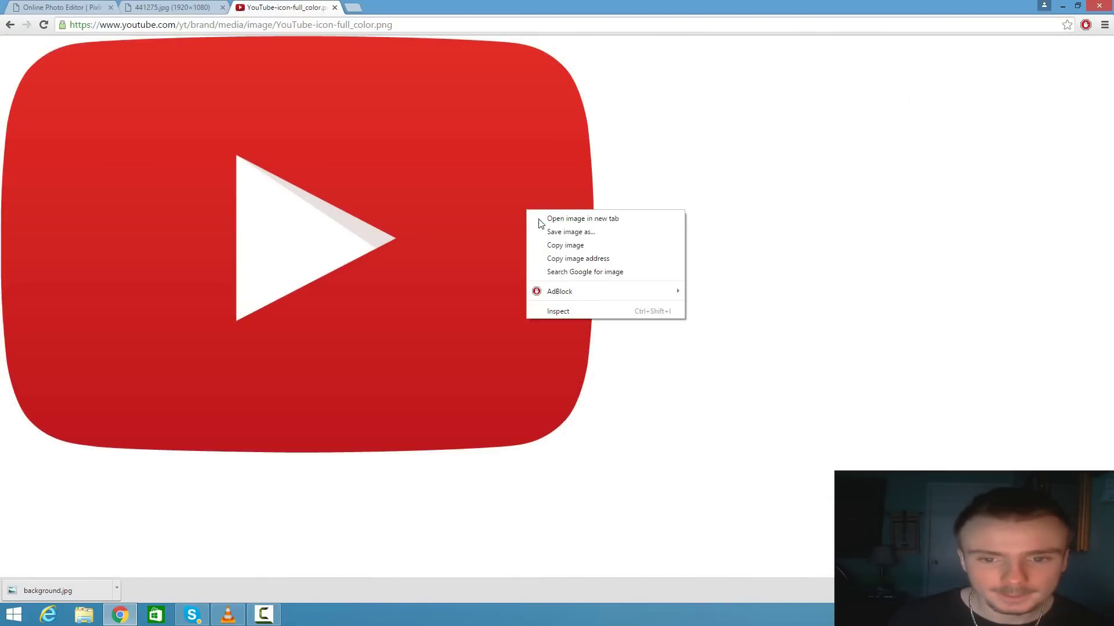
left_click(540, 230)
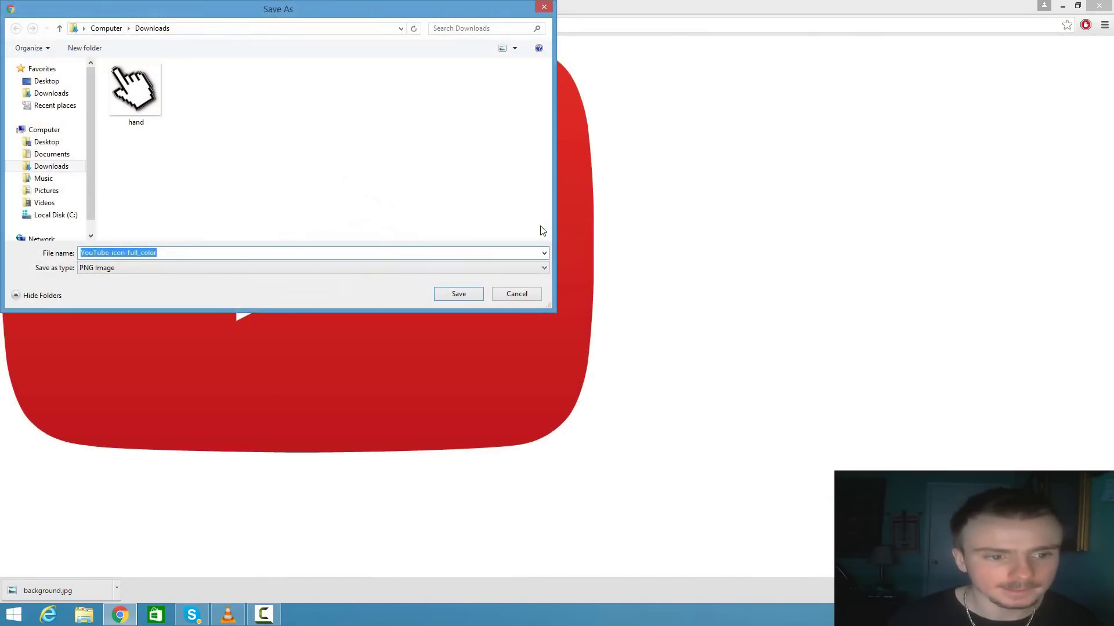
type("youtube")
key("Return")
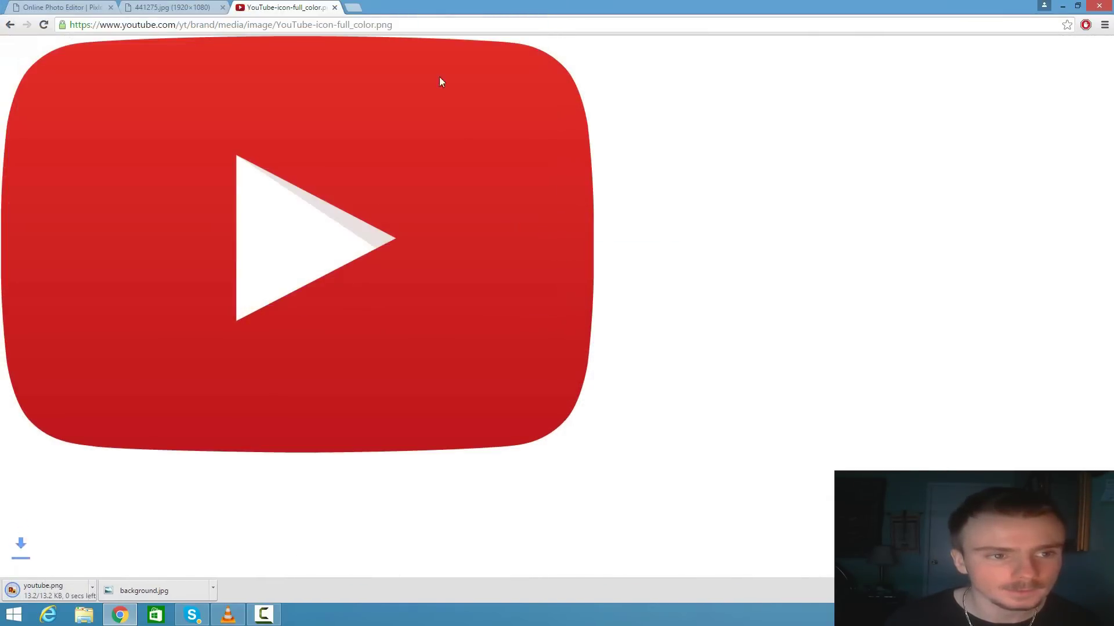
- Copy the whole youtube.png logo image and paste it into the nebula thumbnail as a new layer
left_click(44, 8)
left_click(14, 41)
left_click(26, 67)
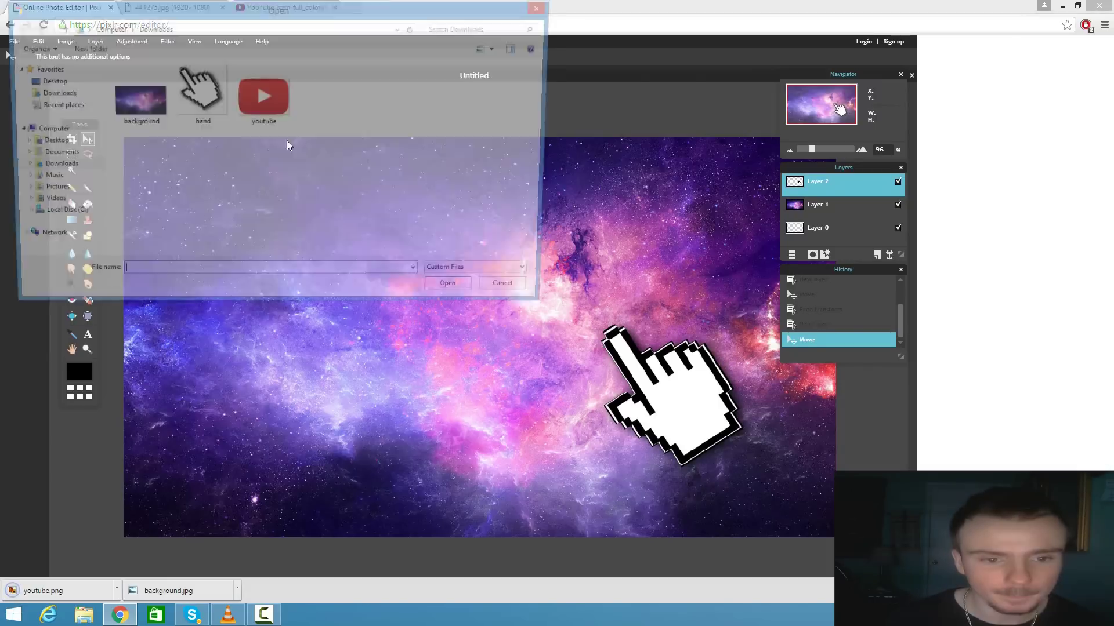
left_click(264, 96)
left_click(458, 294)
key("ctrl+a")
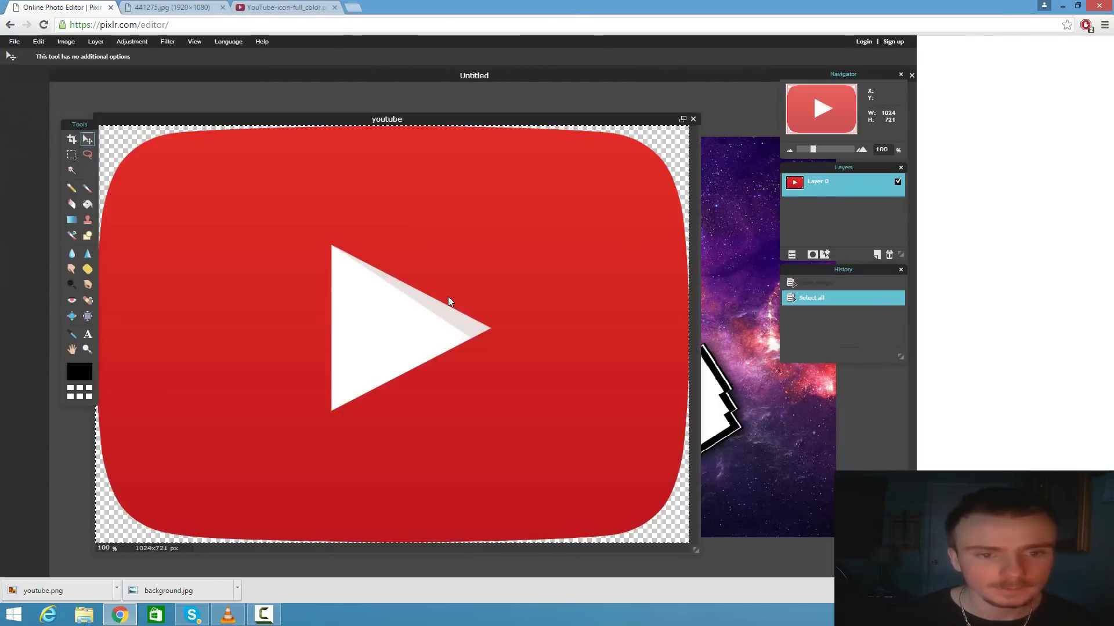
key("ctrl+c")
left_click(693, 120)
key("ctrl+v")
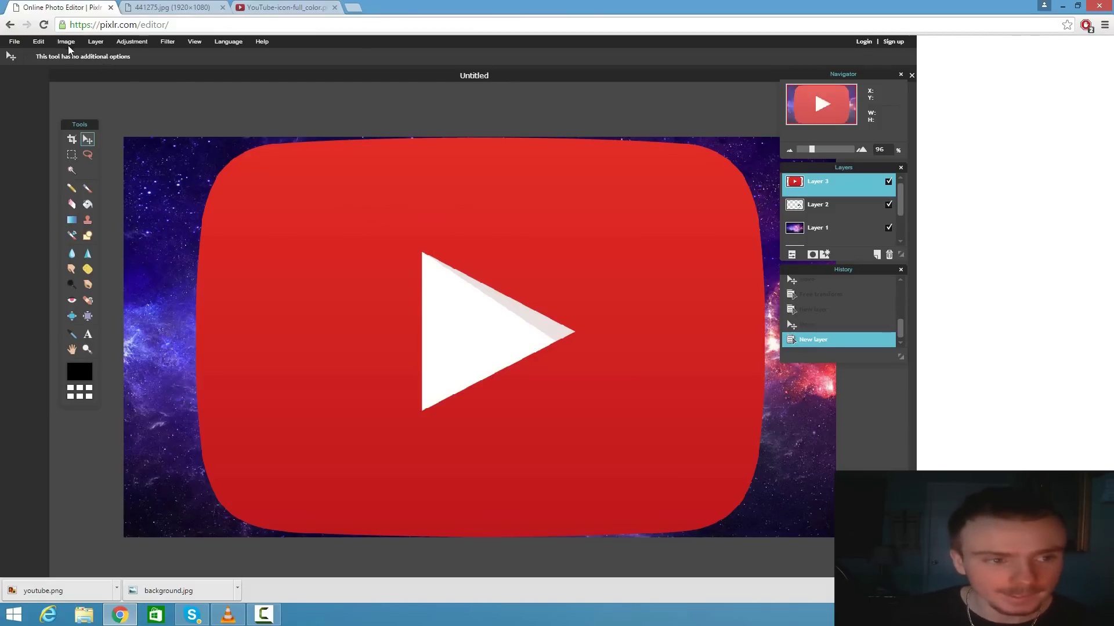
- Free-transform the logo down to about 428x300 and move it toward the upper right
left_click(42, 42)
left_click(75, 126)
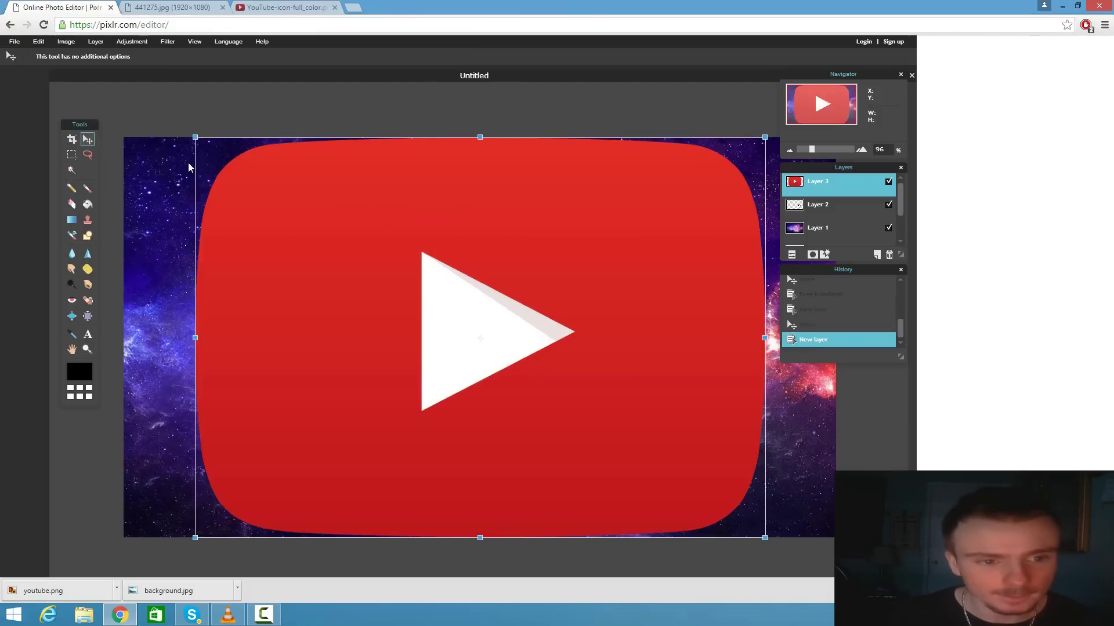
left_click_drag(196, 137, 319, 256)
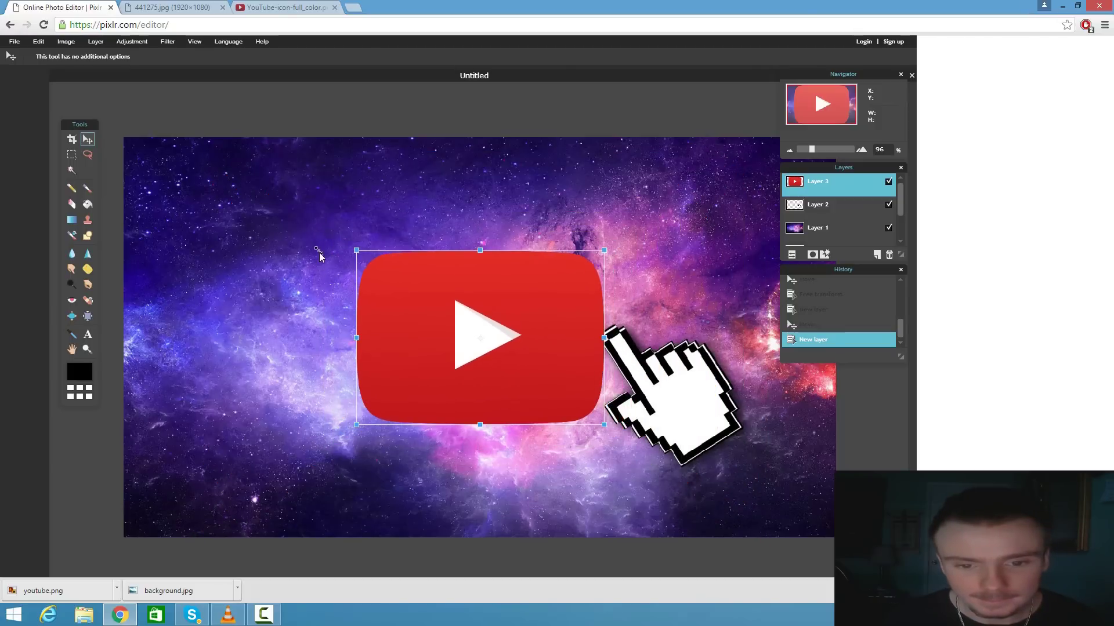
left_click_drag(450, 337, 558, 244)
key("Return")
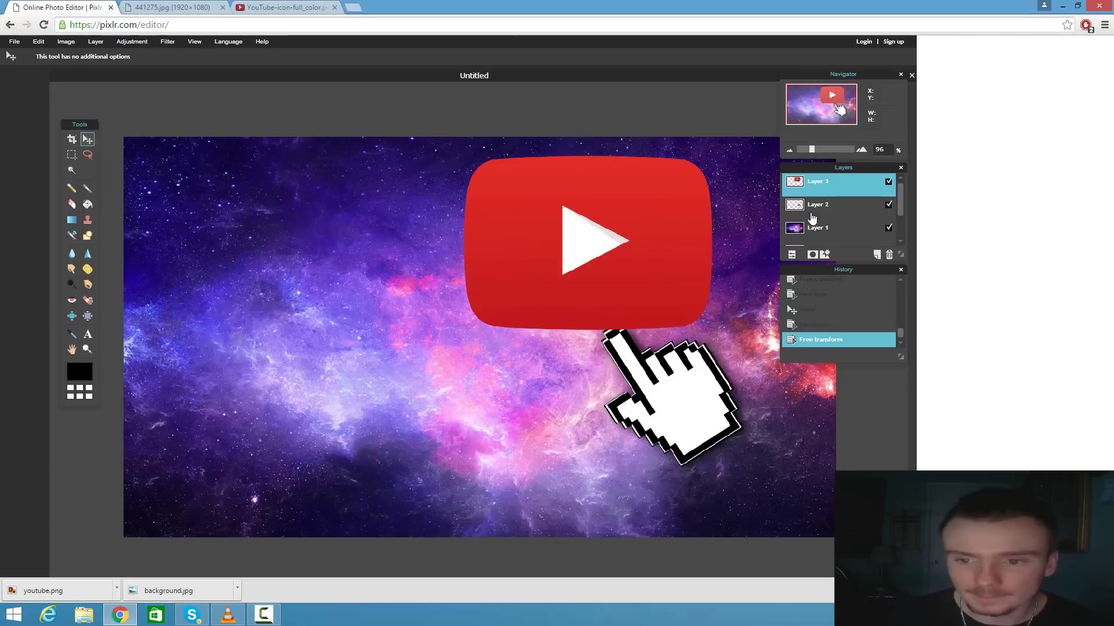
- Stack the pixel hand layer above the YouTube logo, fingertip on the logo's lower right corner
left_click(814, 215)
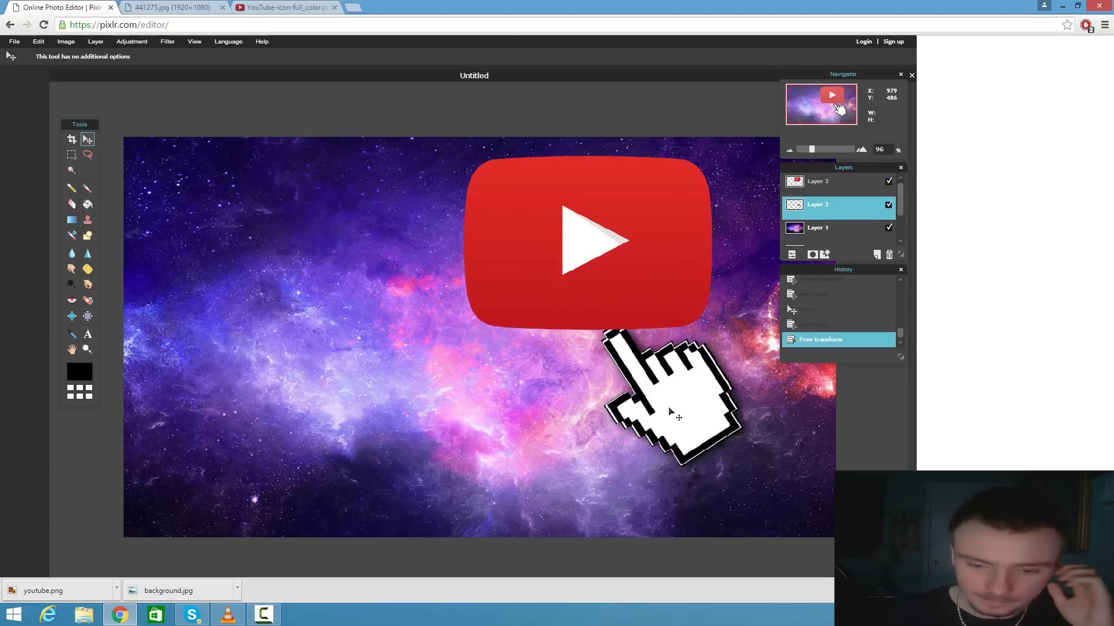
mouse_move(674, 409)
left_mouse_down()
mouse_move(671, 348)
mouse_move(672, 398)
left_mouse_up()
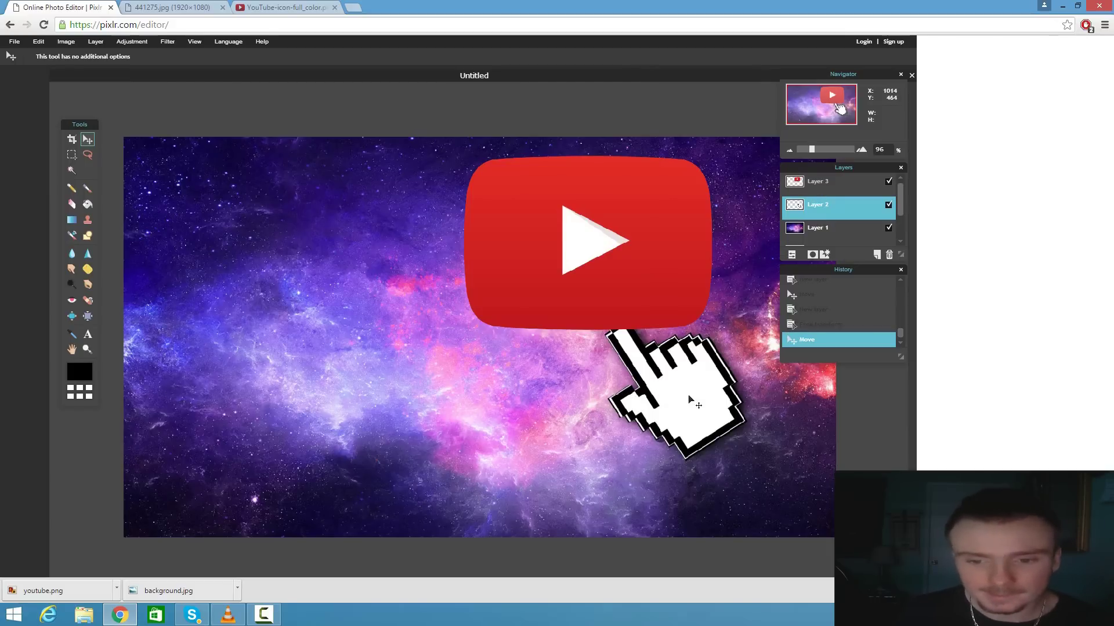
left_click_drag(690, 396, 631, 377)
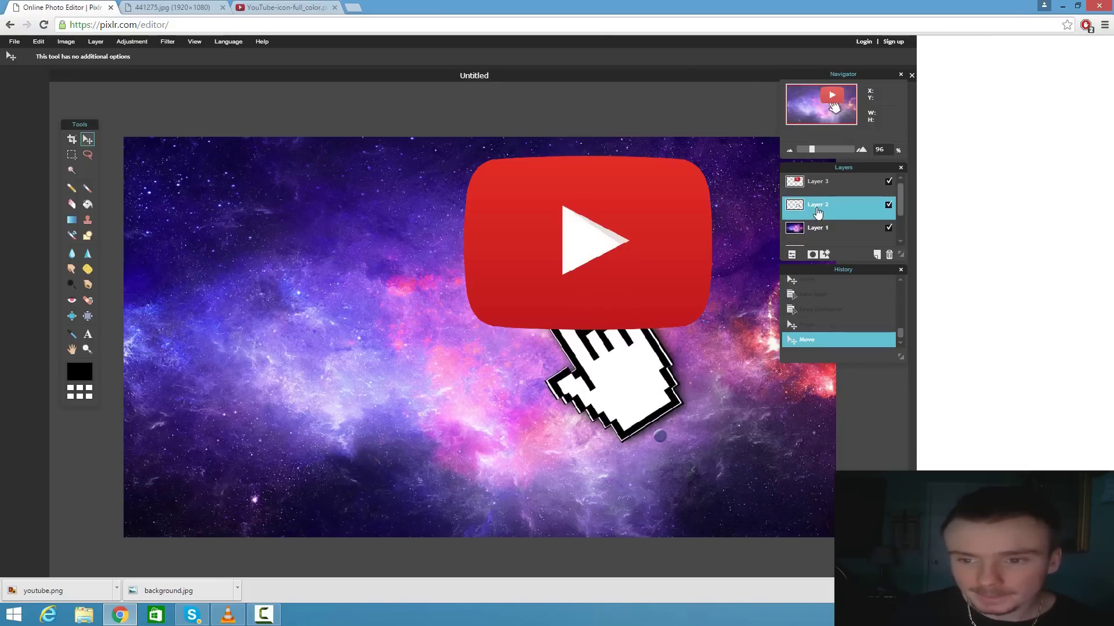
left_click(889, 182)
left_click(889, 182)
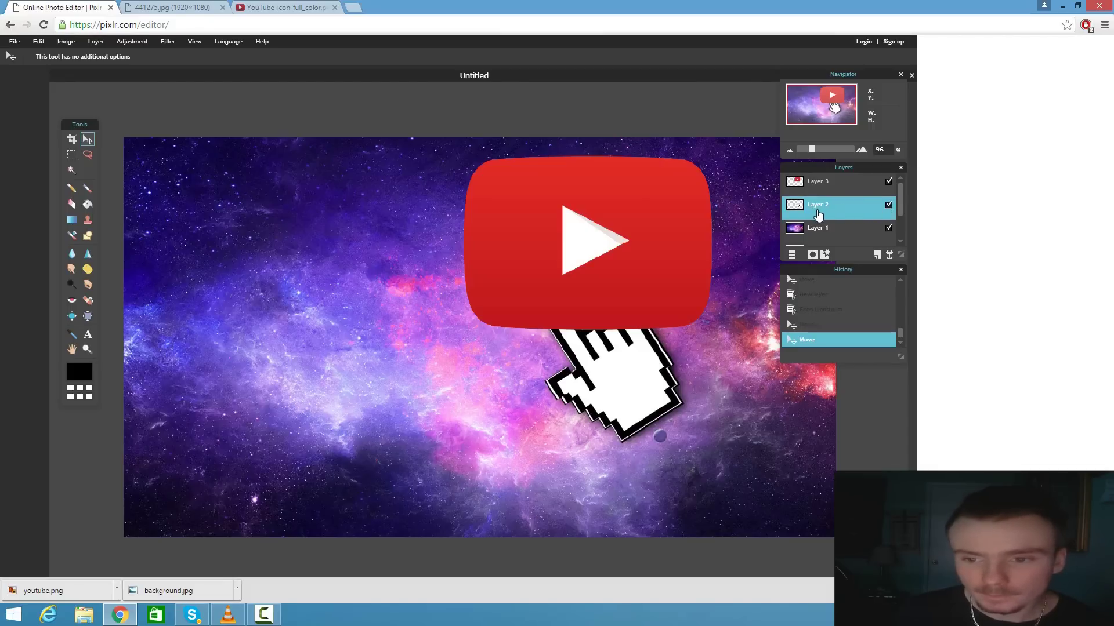
left_click_drag(818, 214, 818, 174)
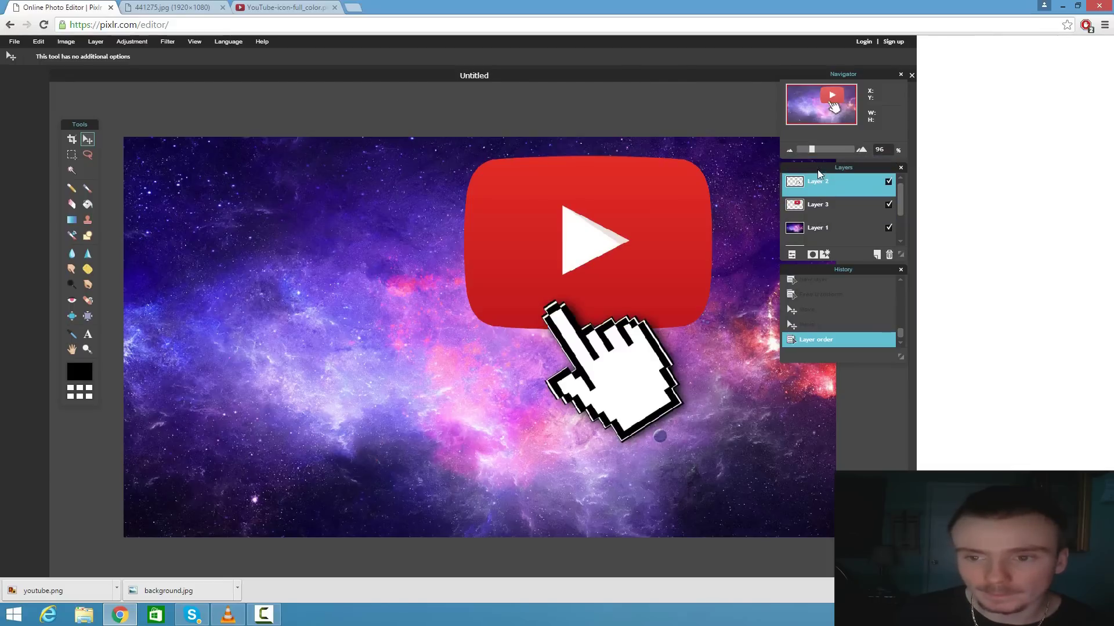
left_click_drag(617, 384, 703, 364)
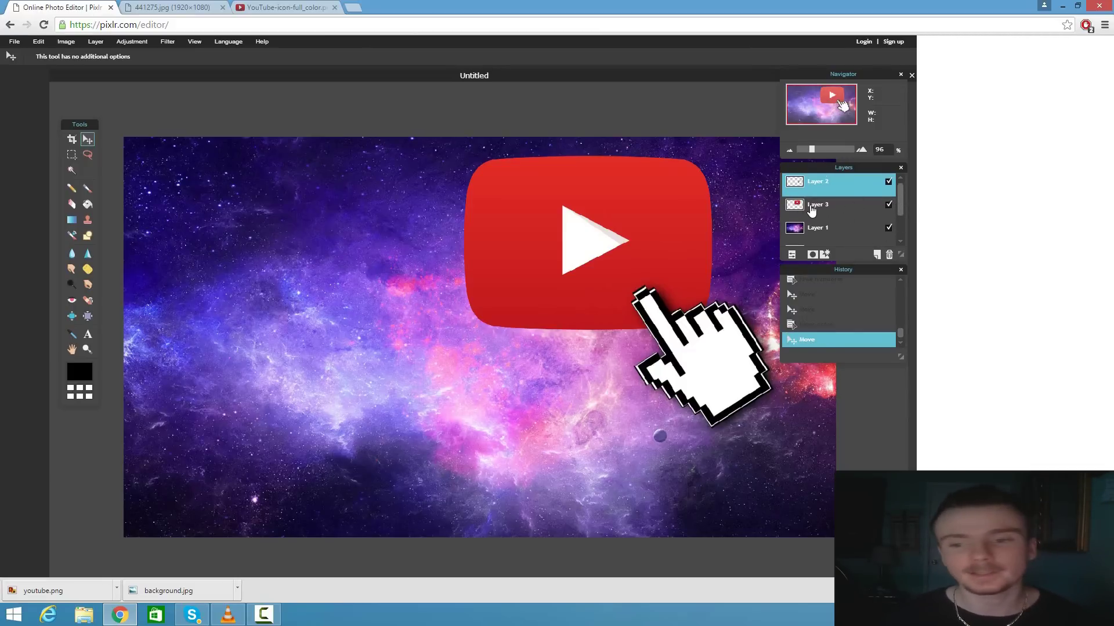
left_click_drag(900, 211, 900, 237)
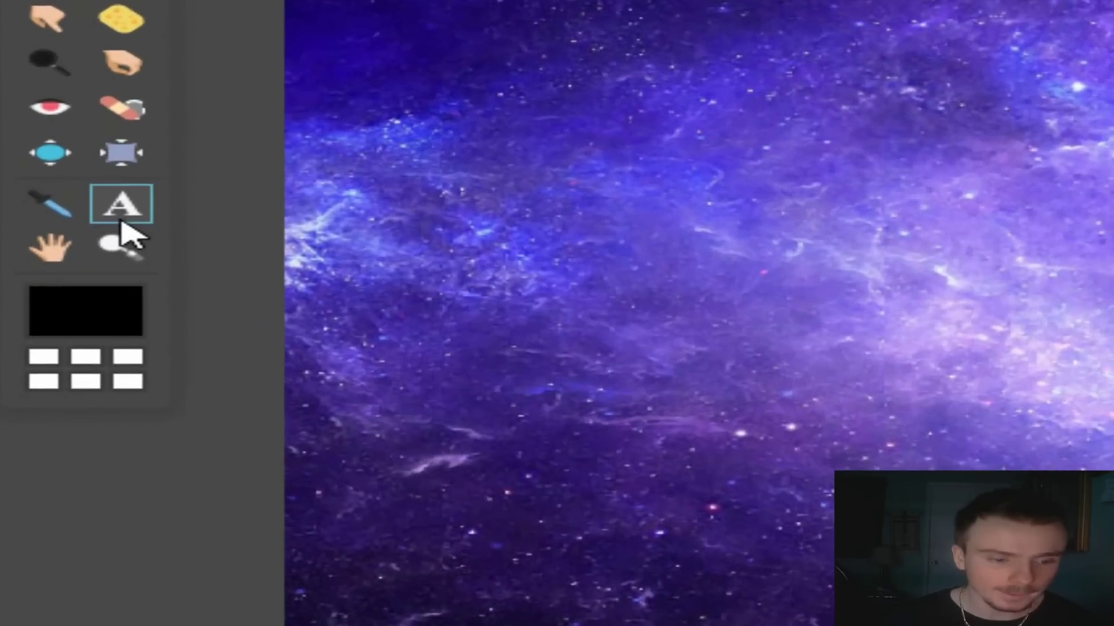
- Add the text 'your' on the left of the nebula in white (ffffff)
left_click(116, 225)
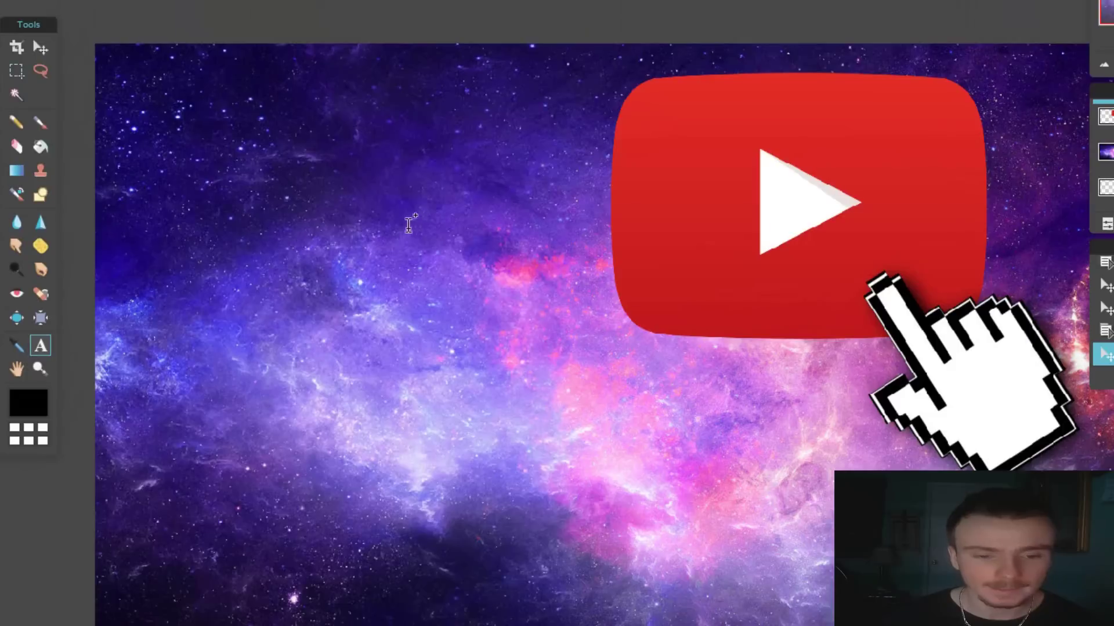
left_click(390, 231)
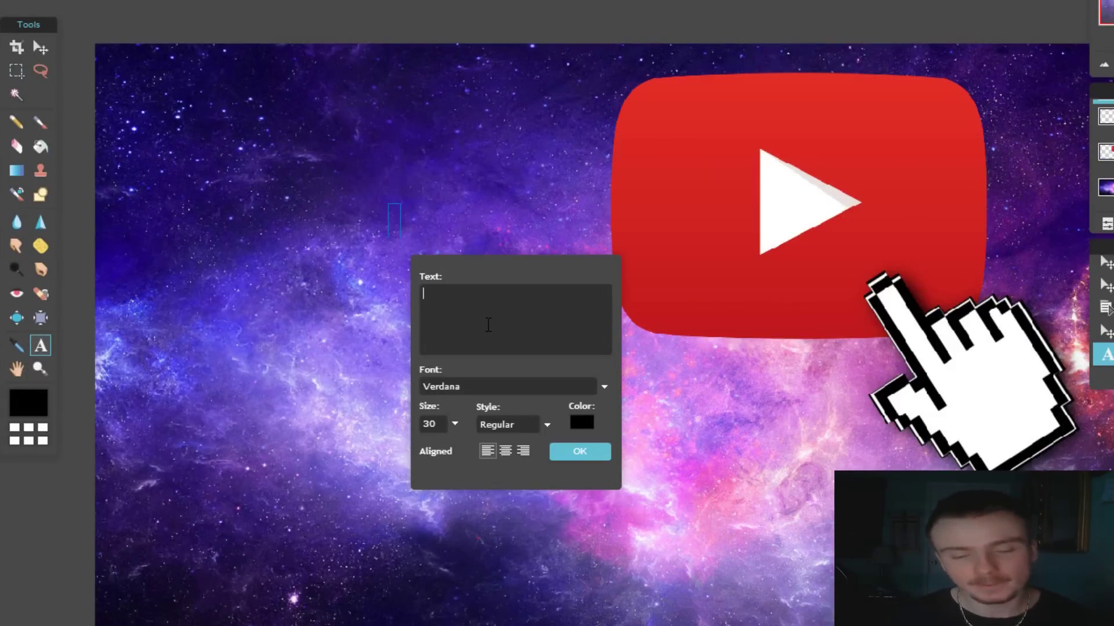
type("your")
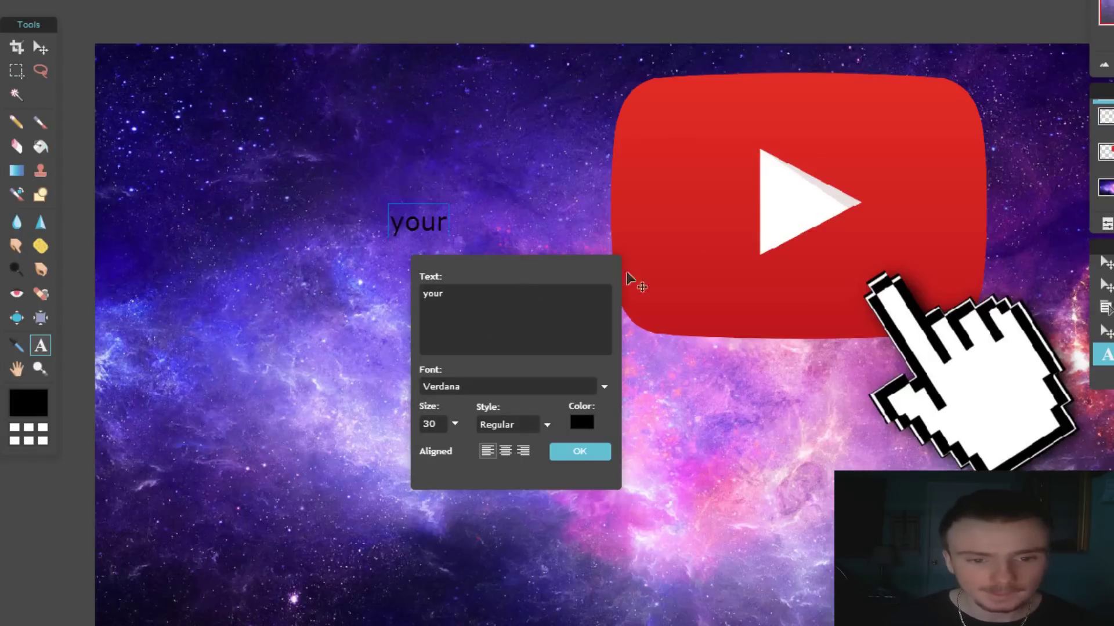
left_click_drag(522, 271, 649, 226)
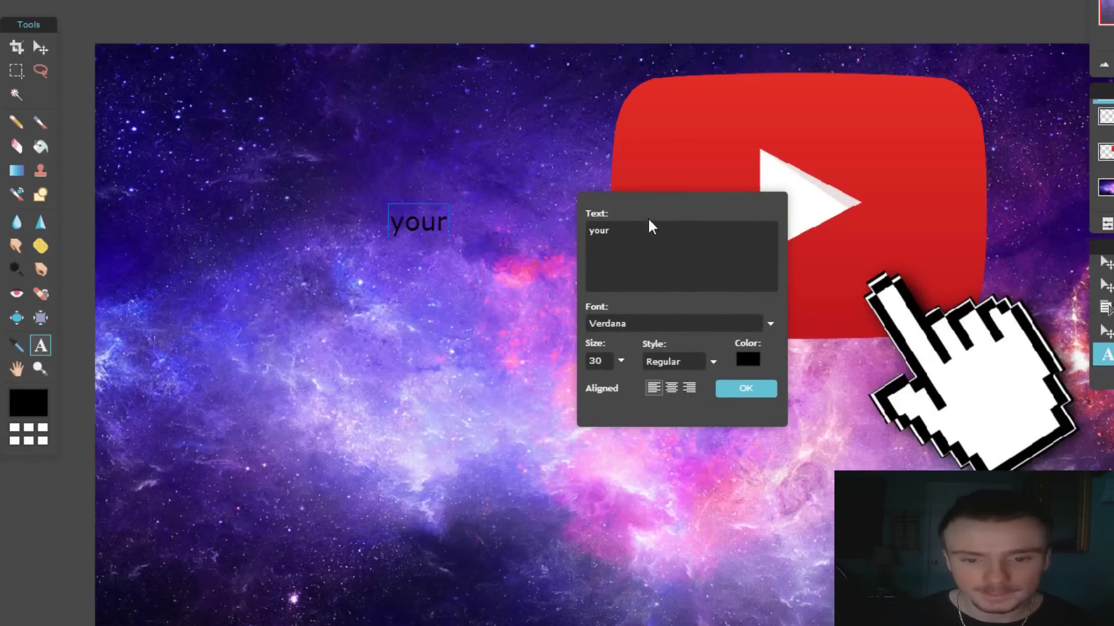
left_click(747, 360)
left_click(497, 232)
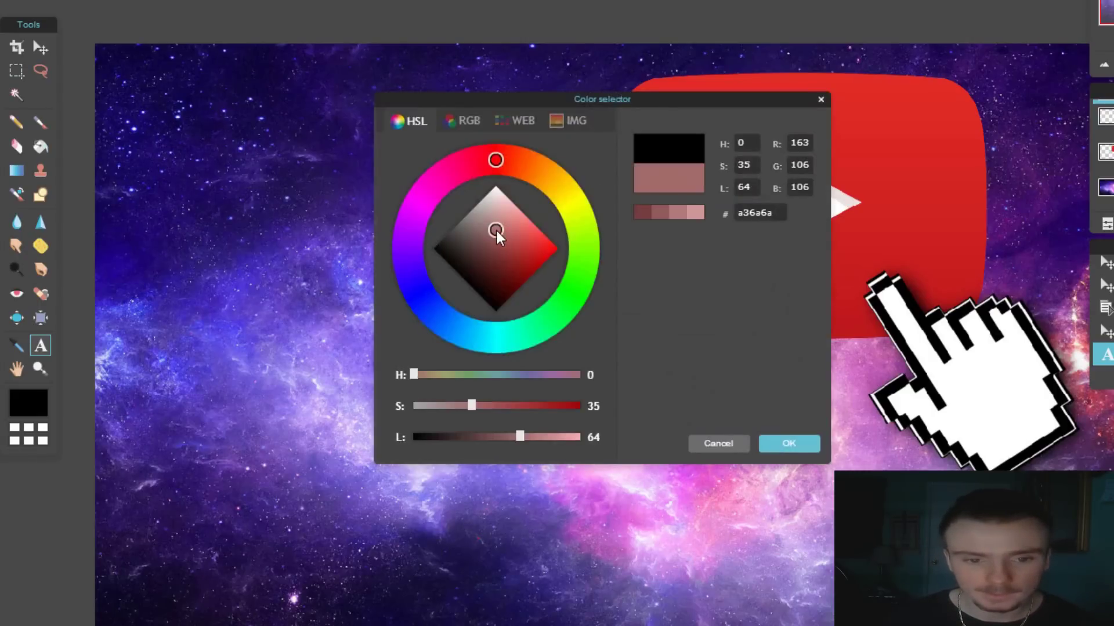
left_click(495, 186)
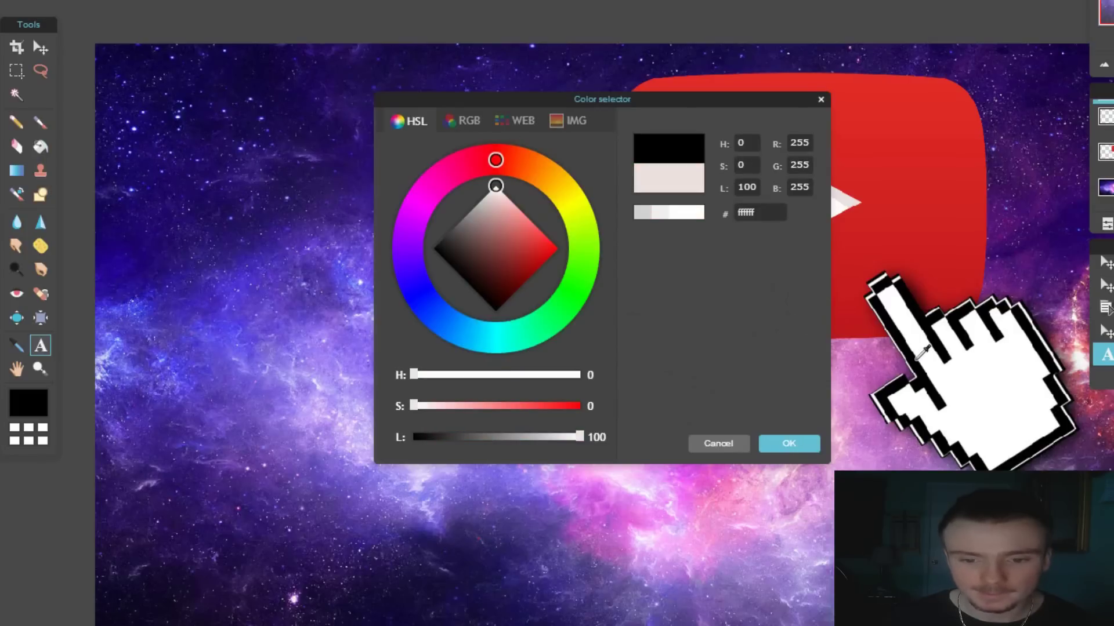
left_click(790, 451)
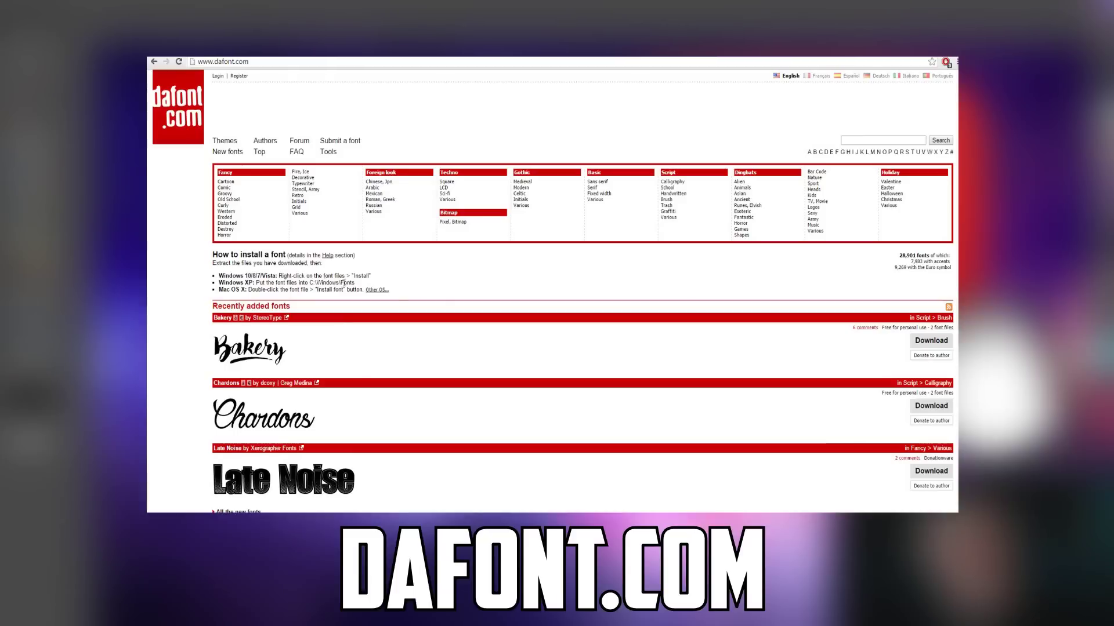
- Browse the Late Noise font's page on dafont.com and focus its custom preview field
left_click(337, 476)
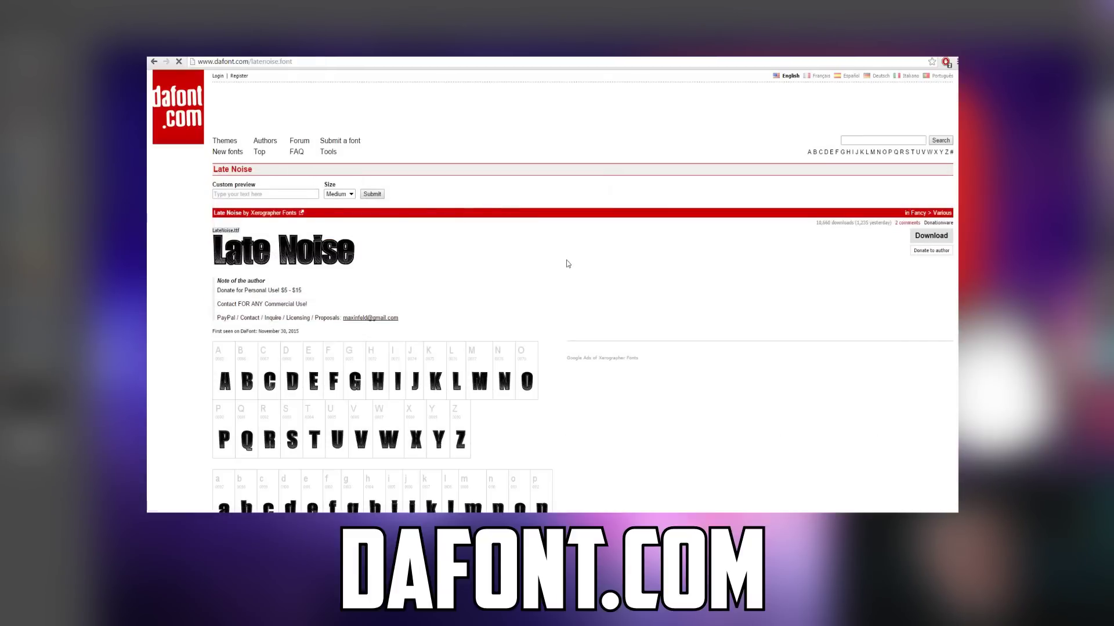
scroll(476, 273, "down", 3)
scroll(402, 284, "up", 3)
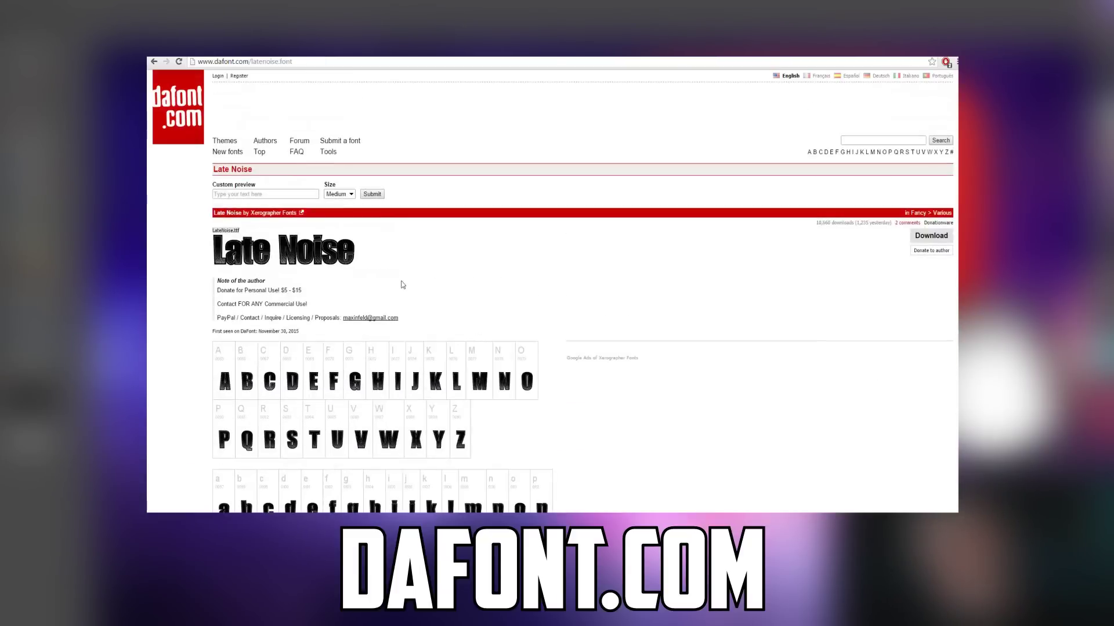
left_click(273, 193)
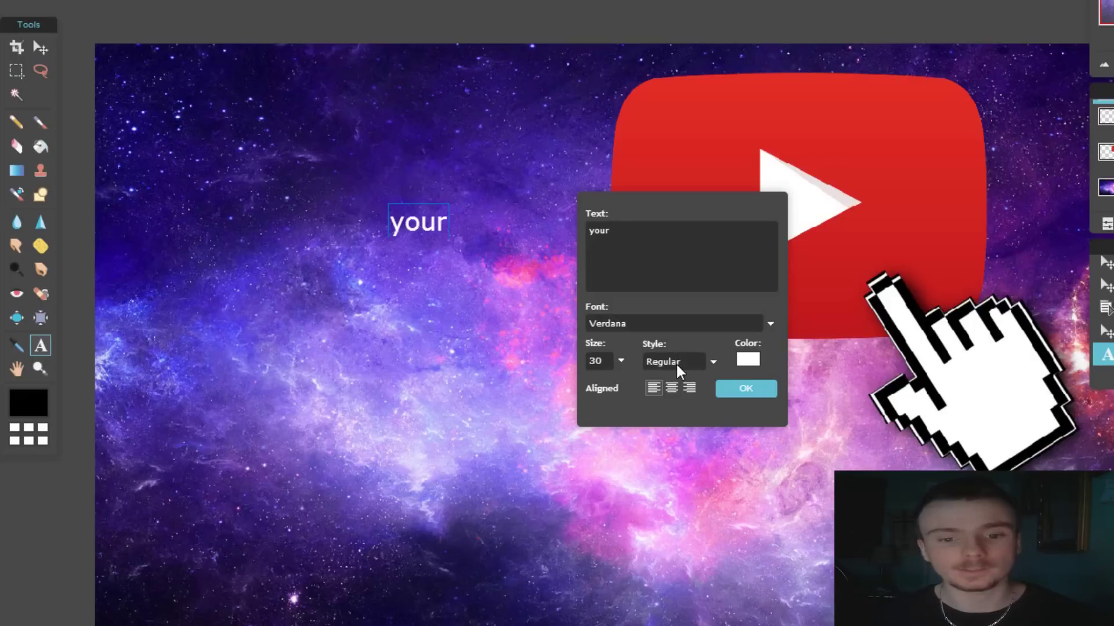
- Set YOUR in American Captain at size 130 and drag it to the upper left
left_click(715, 324)
scroll(708, 385, "down", 10)
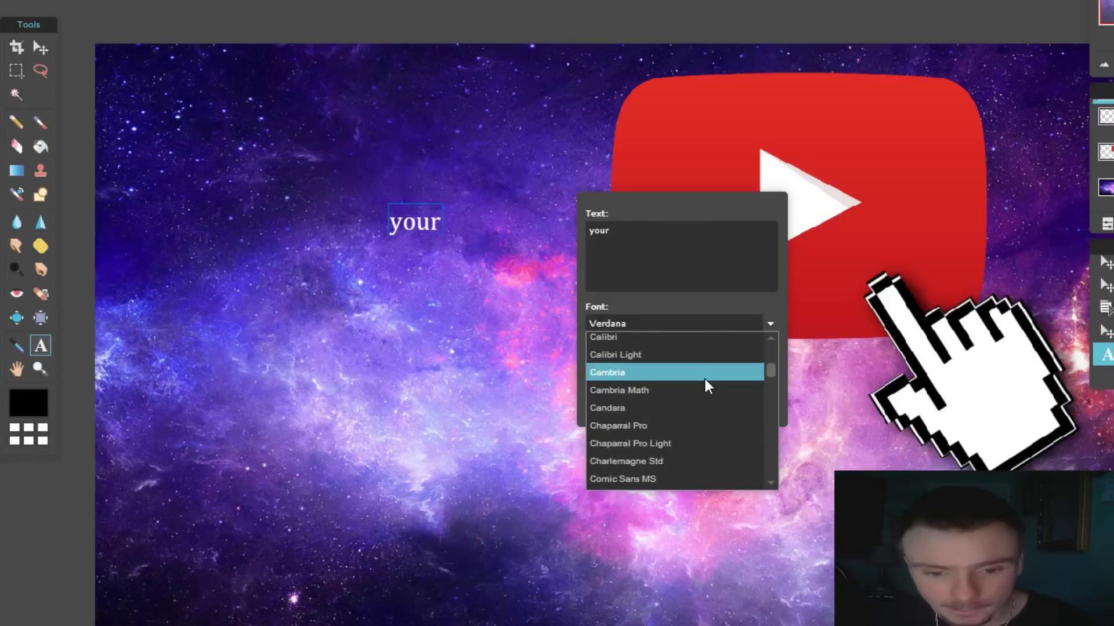
scroll(708, 384, "up", 6)
left_click(699, 365)
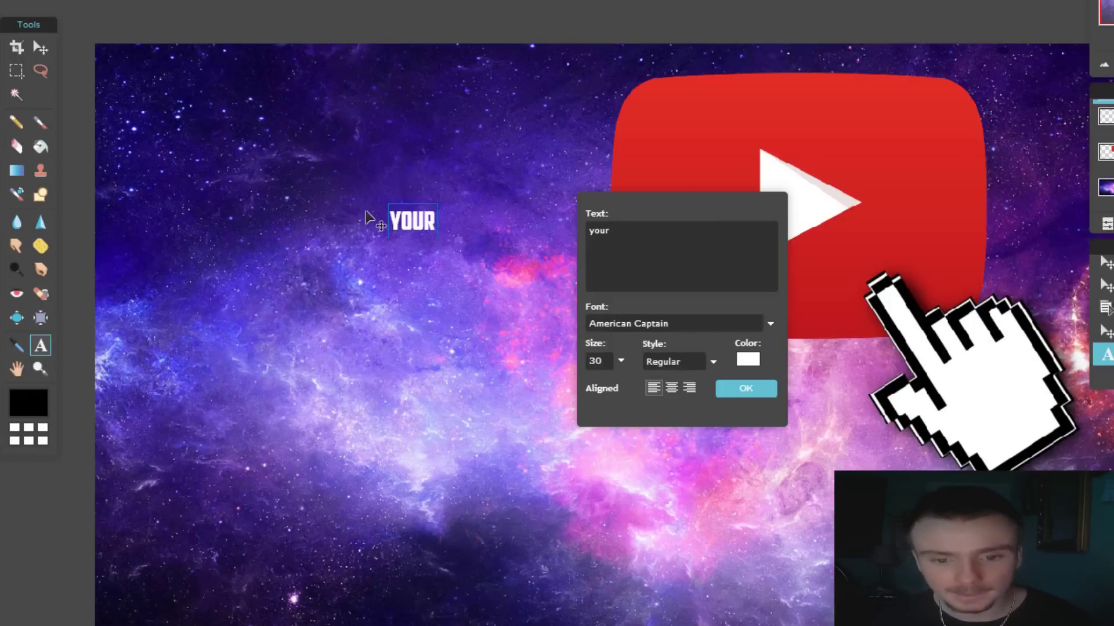
left_click(622, 366)
left_click_drag(556, 384, 626, 384)
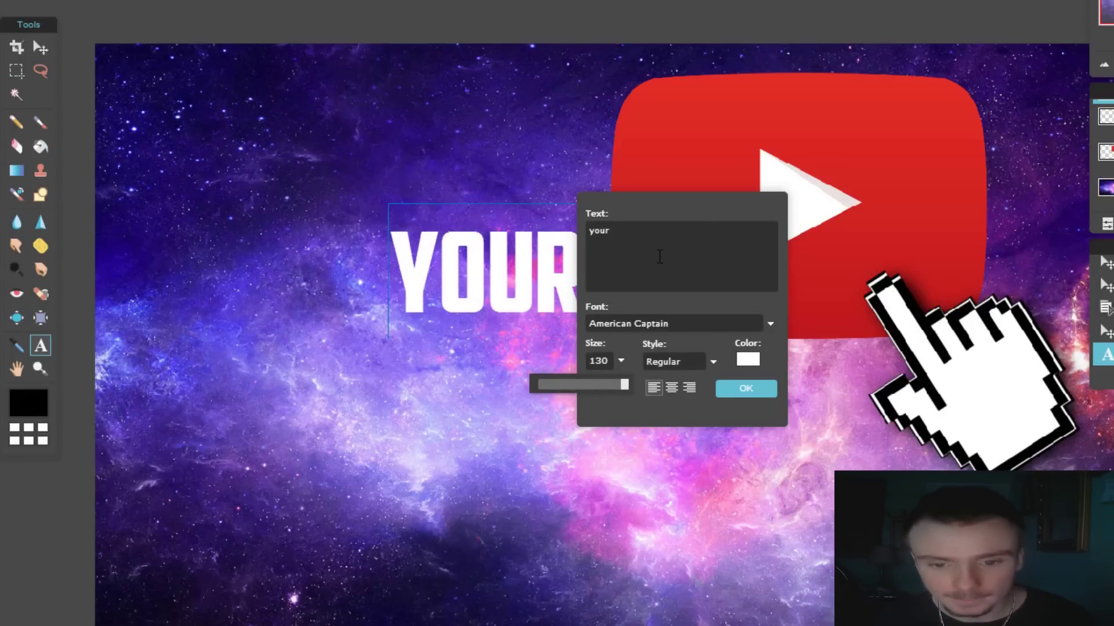
left_click(746, 390)
left_click(41, 48)
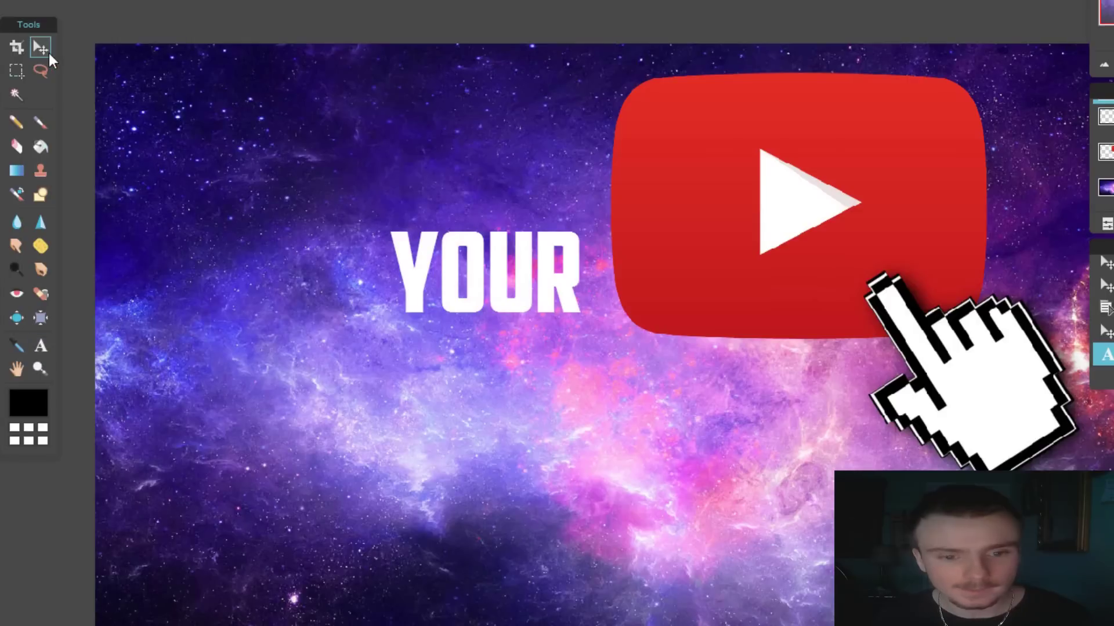
left_click_drag(479, 283, 320, 233)
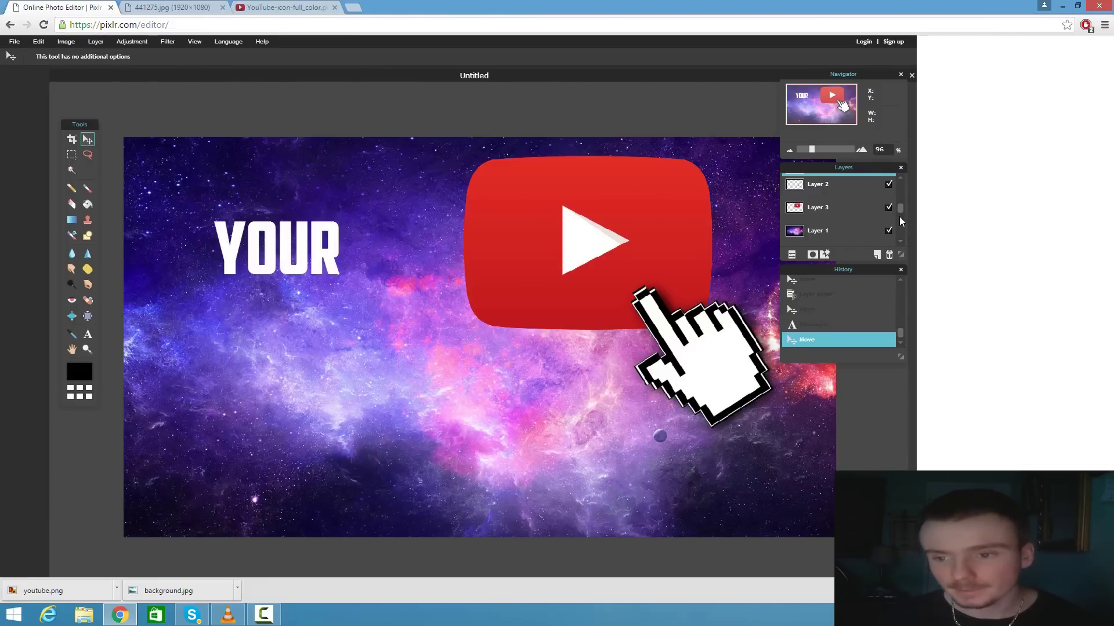
- Rasterize the YOUR text layer, enlarge it with Free transform, and move it toward the top-left
left_click_drag(902, 210, 904, 183)
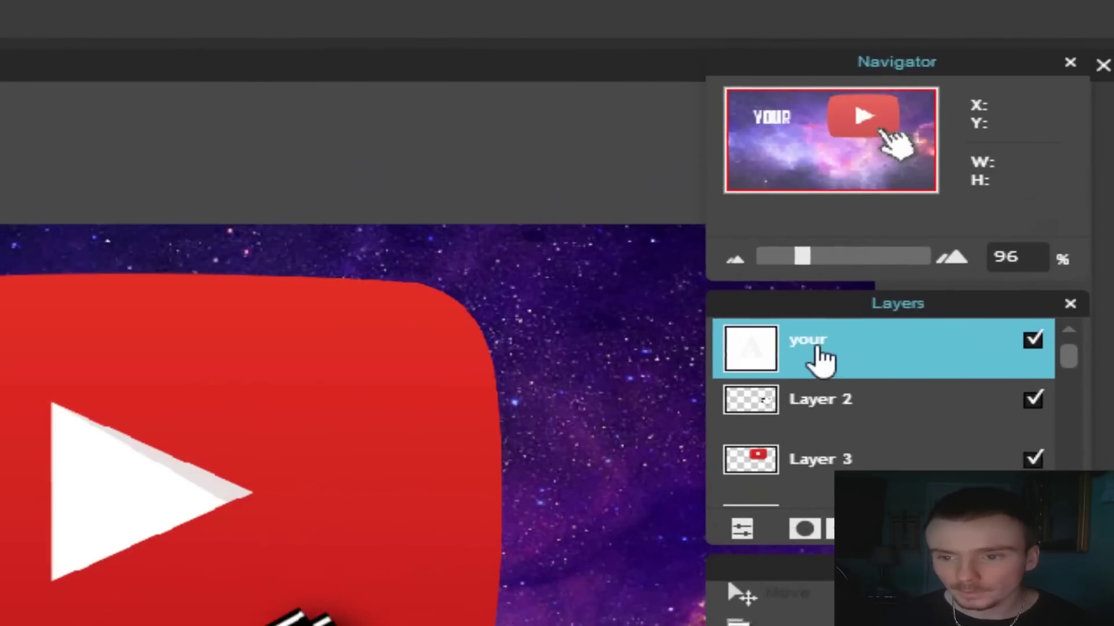
right_click(821, 360)
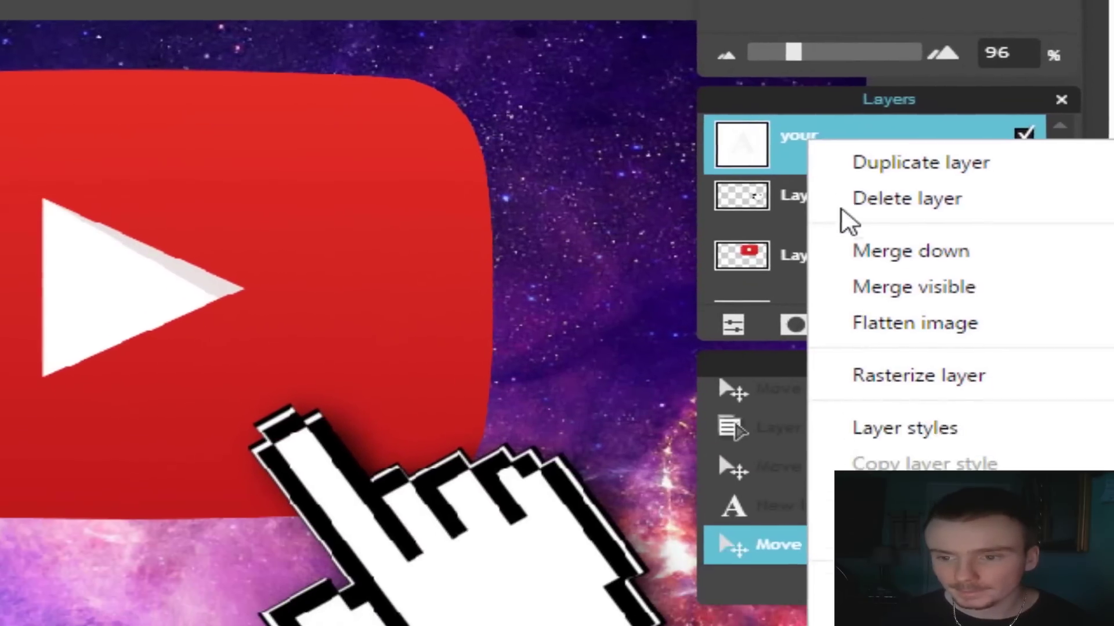
left_click(895, 235)
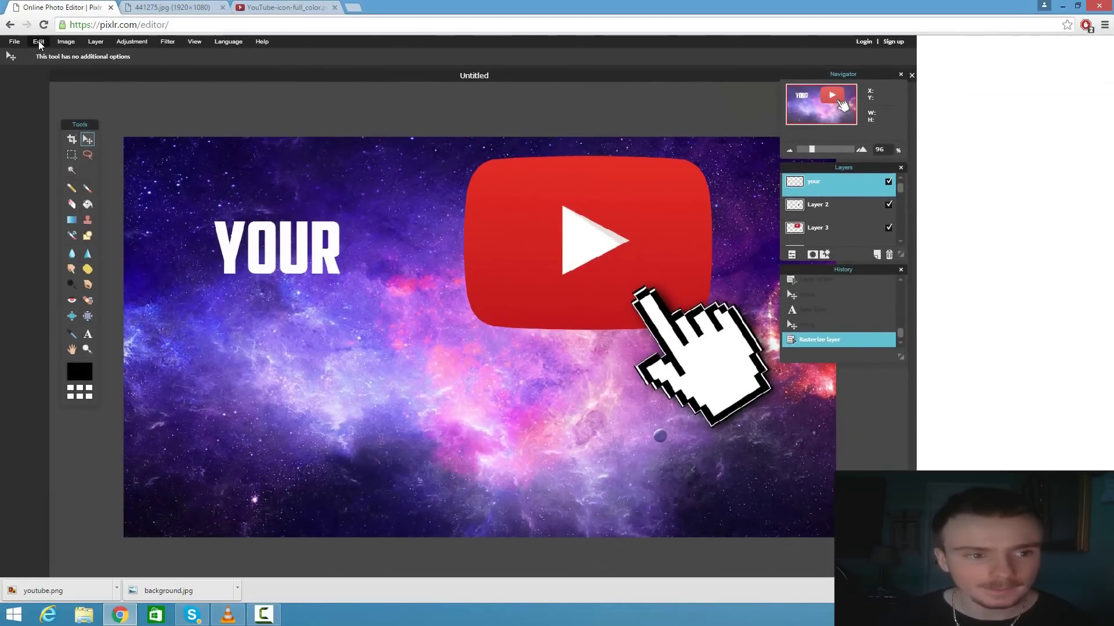
left_click(39, 42)
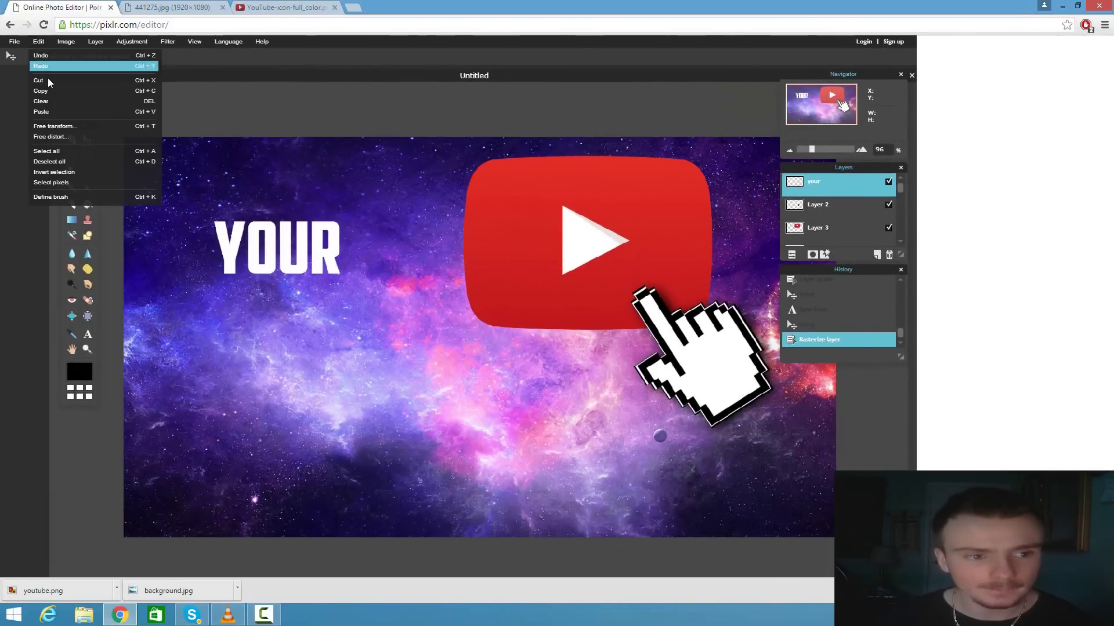
left_click(54, 119)
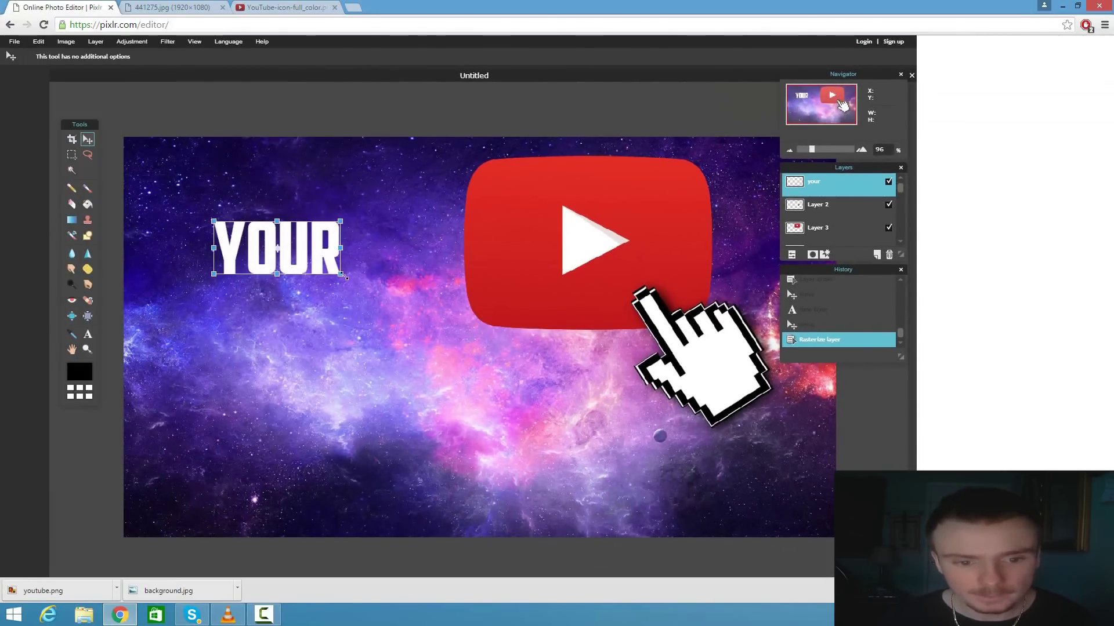
left_click_drag(341, 274, 400, 332)
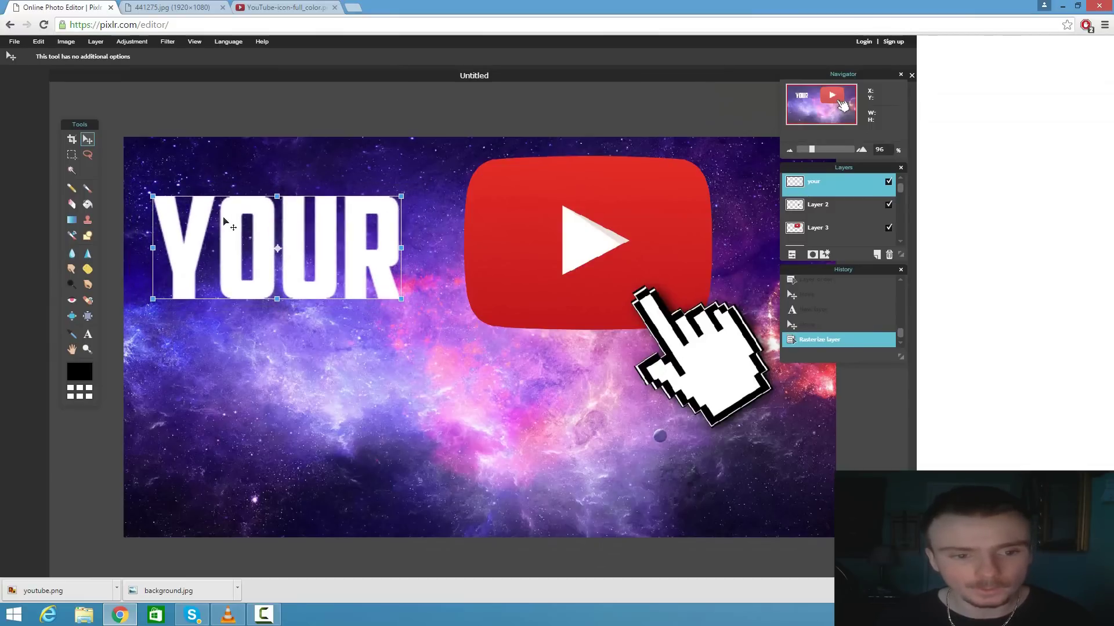
key("Return")
left_click_drag(265, 248, 283, 227)
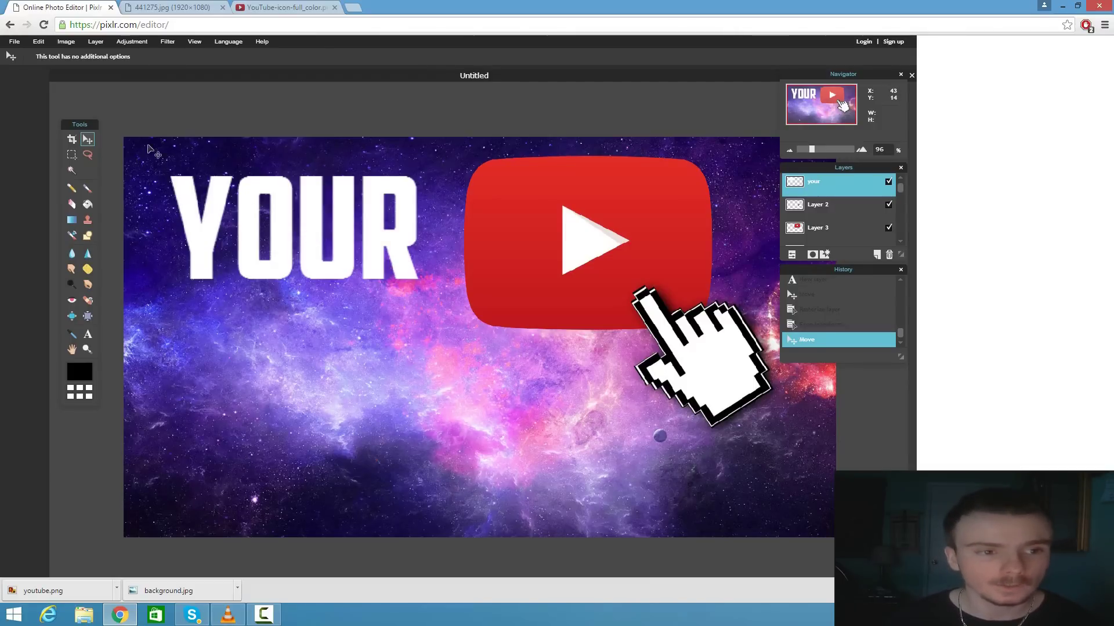
- Apply a Drop shadow layer style to the YOUR text
left_click(96, 44)
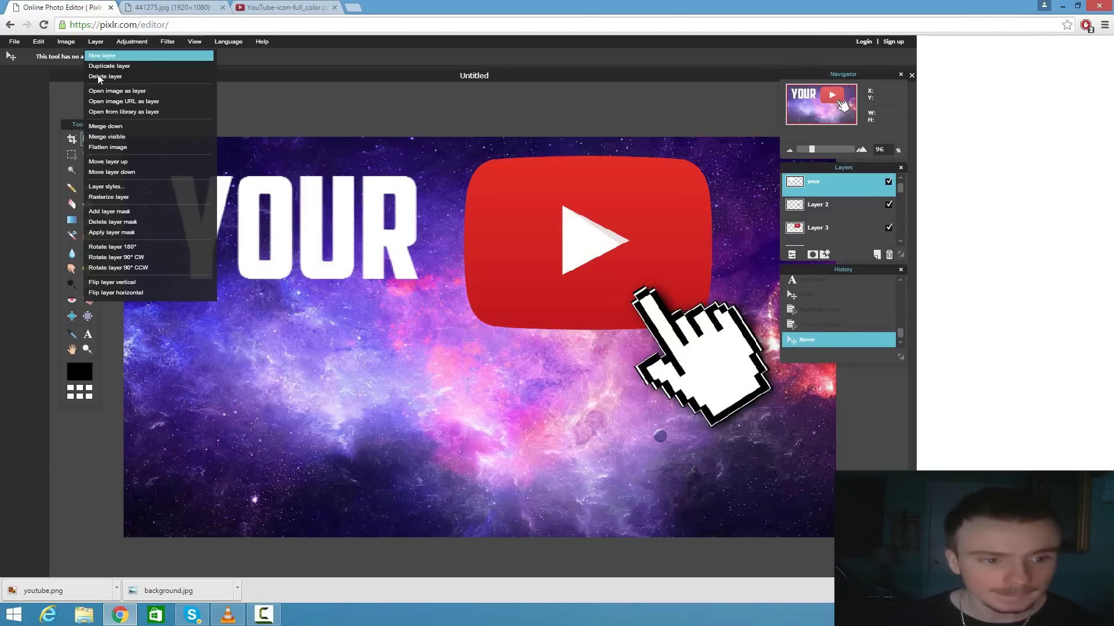
left_click(103, 188)
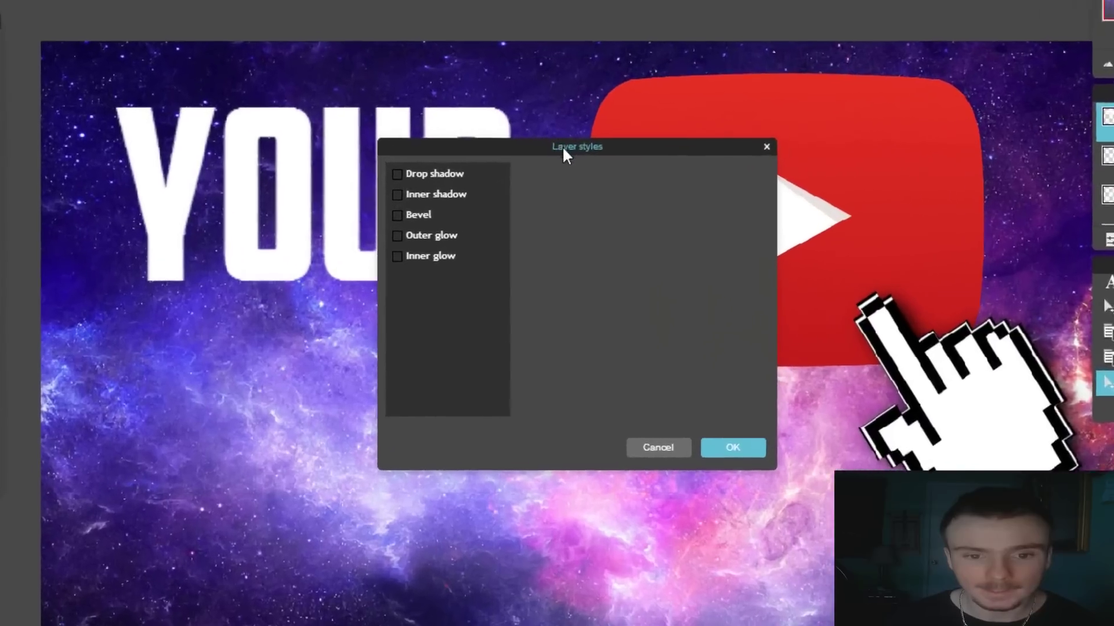
left_click_drag(448, 199, 565, 203)
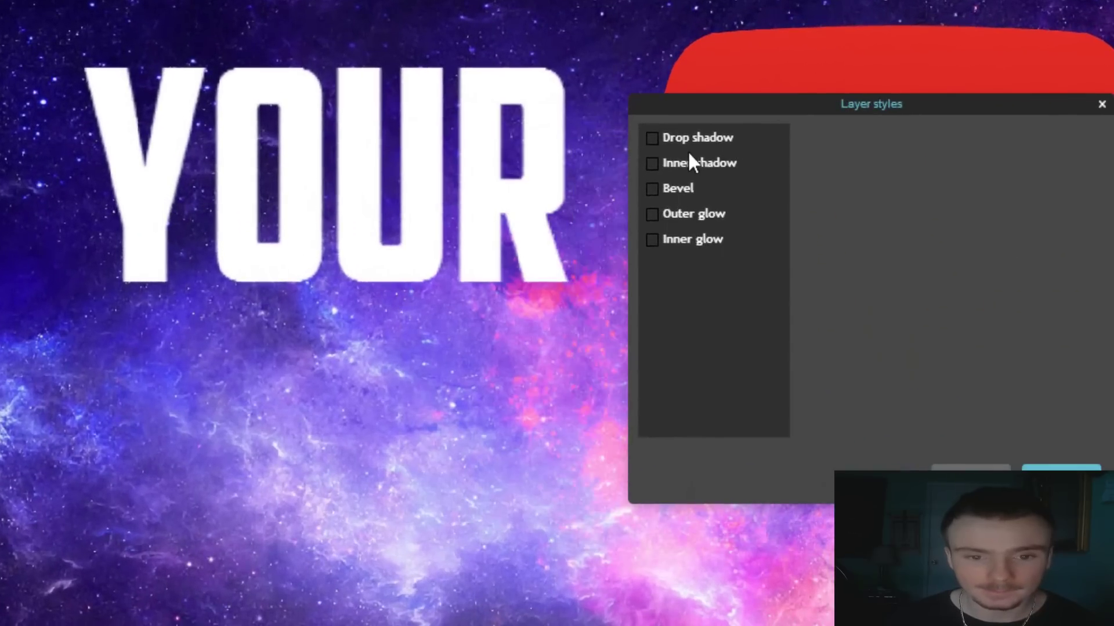
left_click(655, 140)
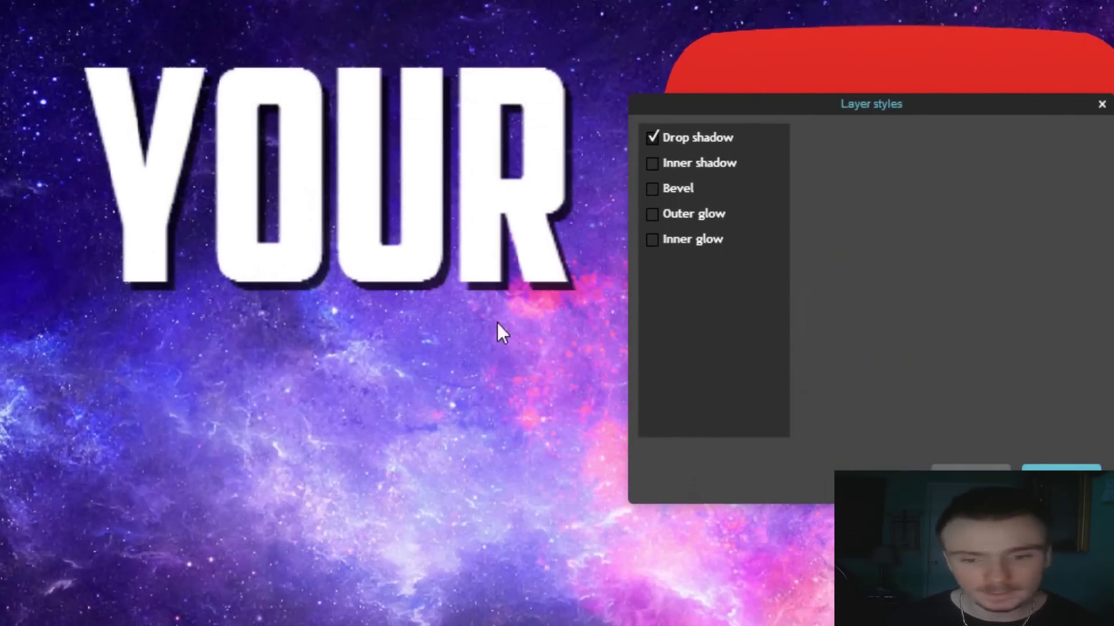
left_click(1061, 468)
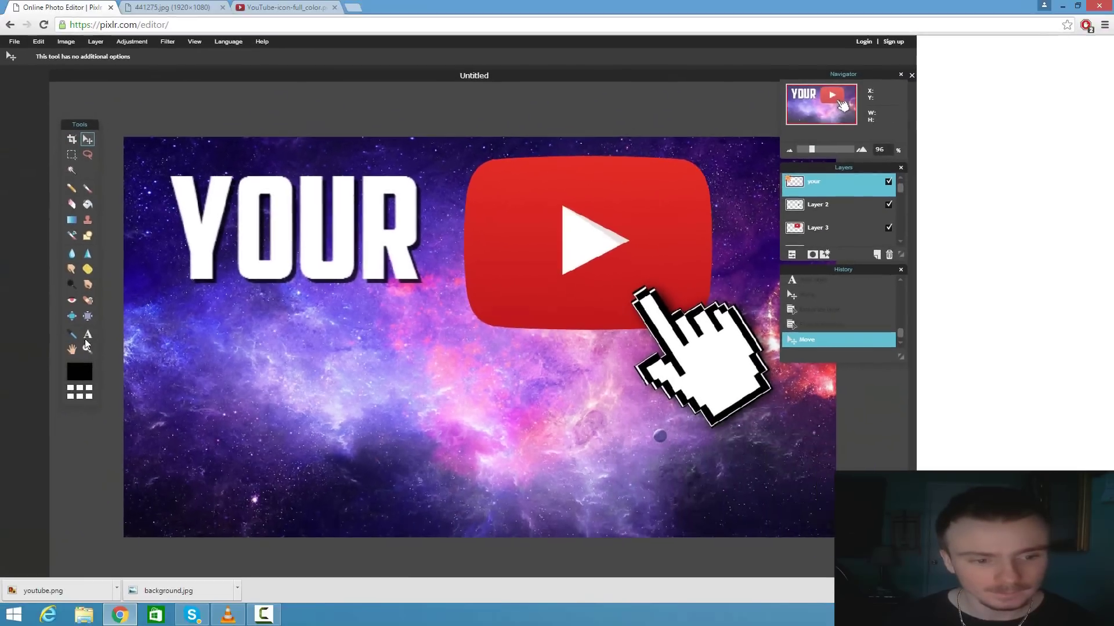
left_click(88, 334)
- Add the word 'thumbnail' as white text below YOUR
left_click(257, 367)
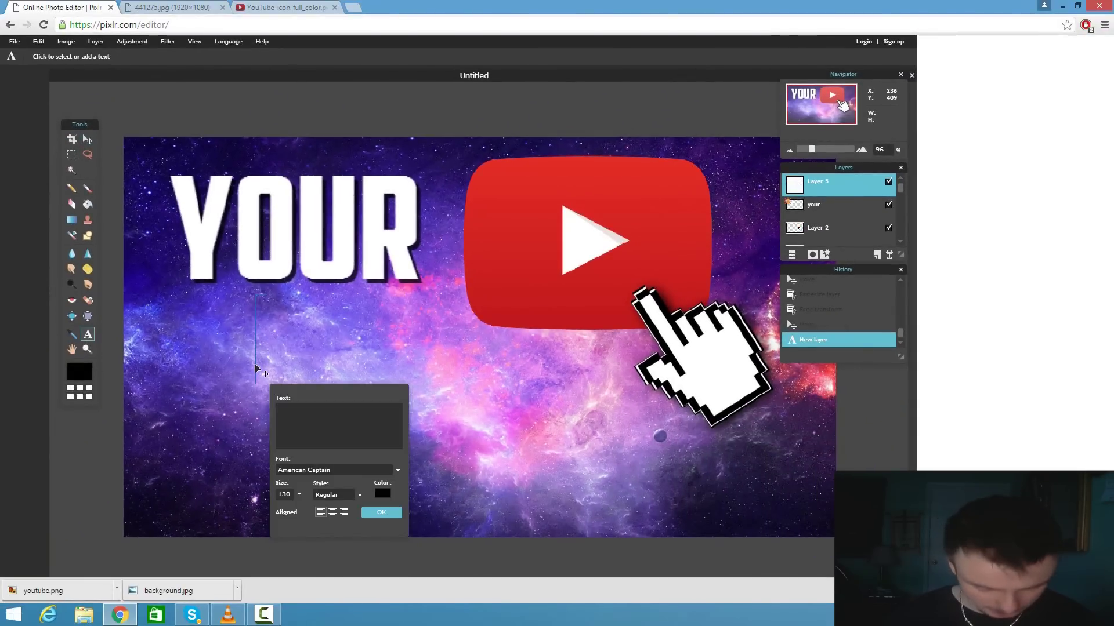
type("thumbnail")
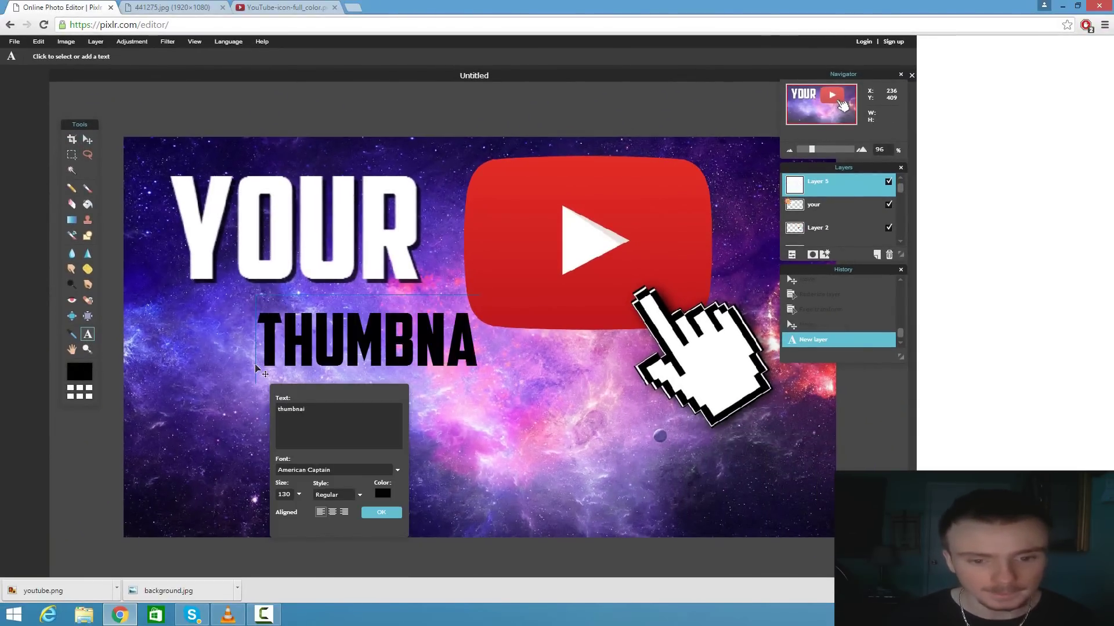
left_click(382, 494)
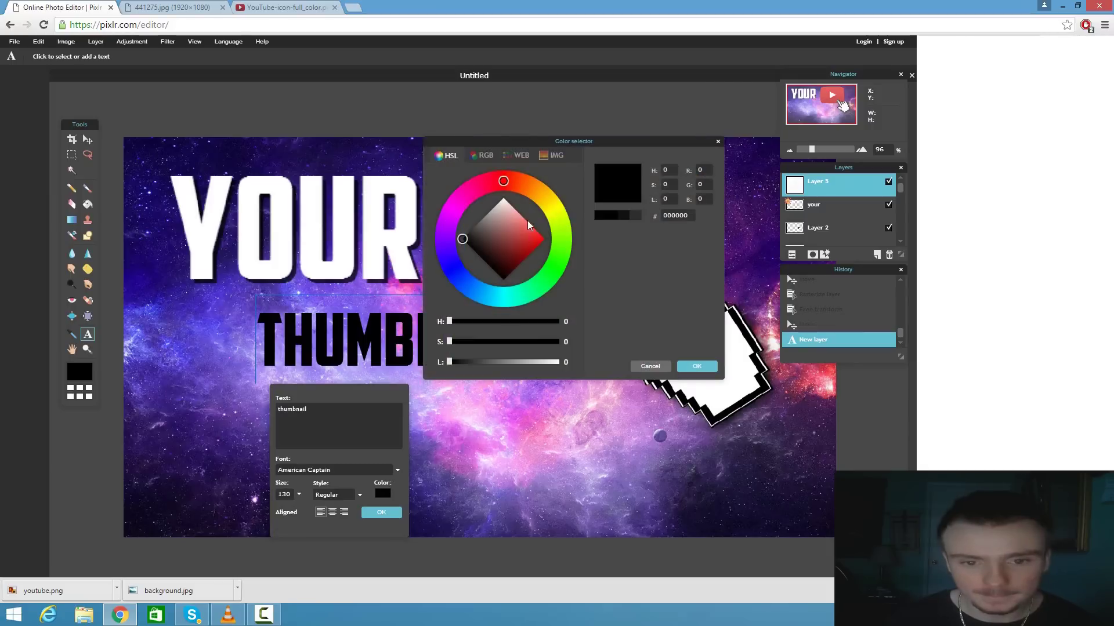
left_click_drag(529, 225, 493, 196)
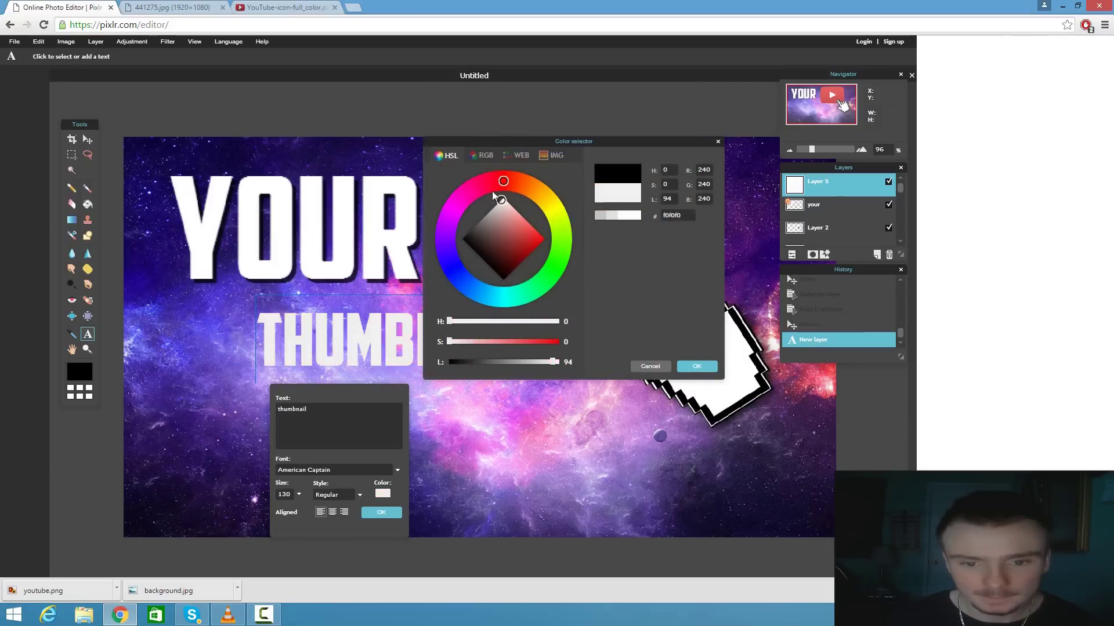
left_click(696, 366)
left_click(393, 514)
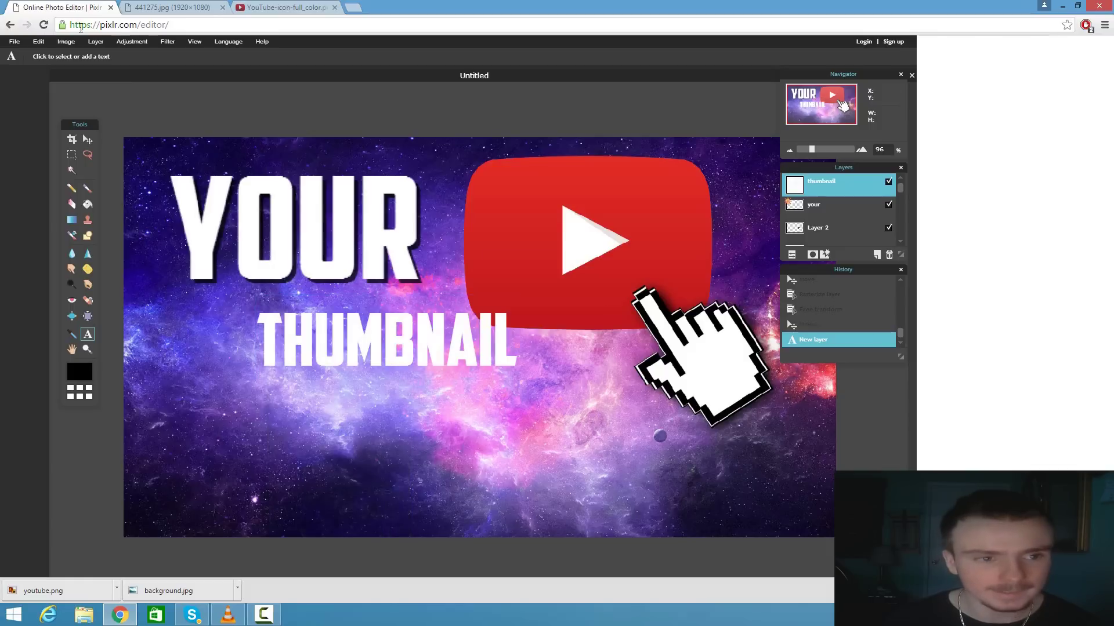
- Give THUMBNAIL a drop shadow and place it just under YOUR on the left
left_click(96, 43)
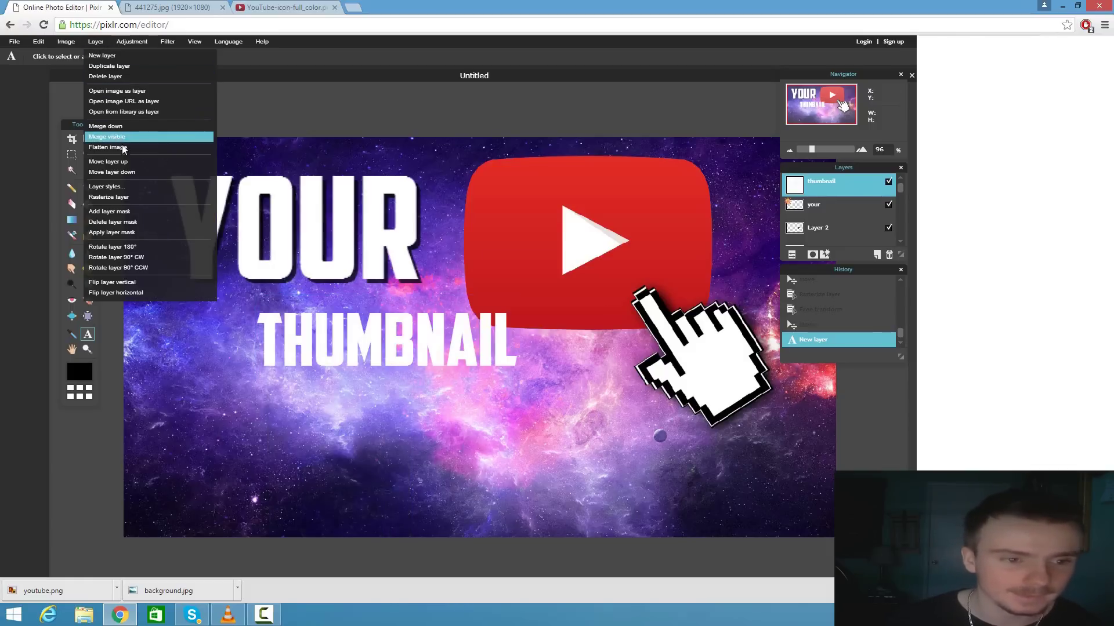
left_click(136, 189)
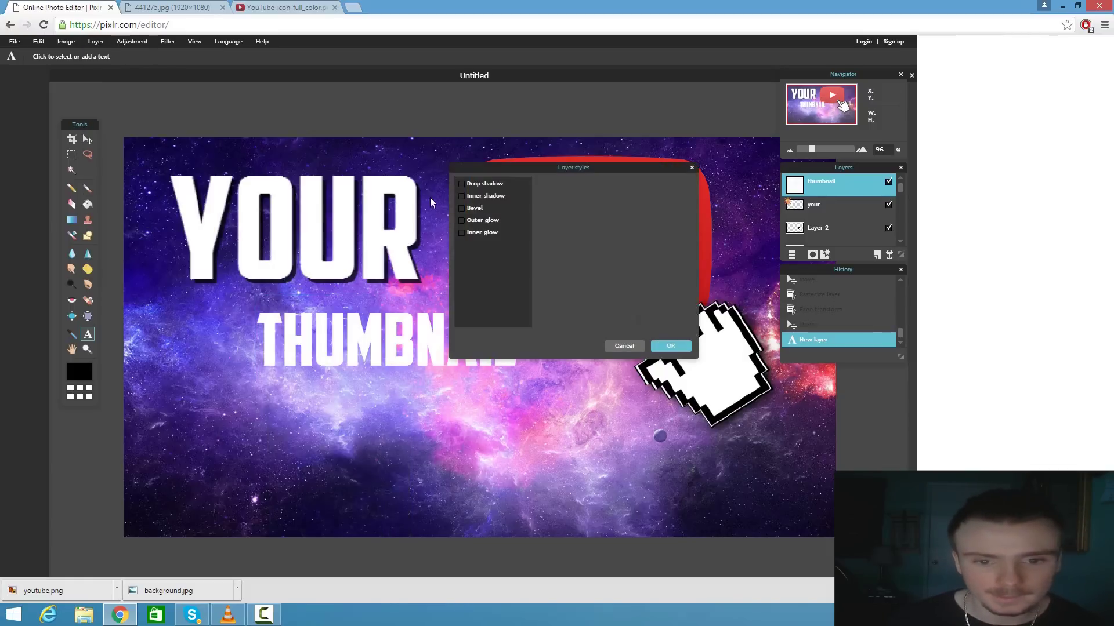
left_click(462, 183)
left_click(664, 345)
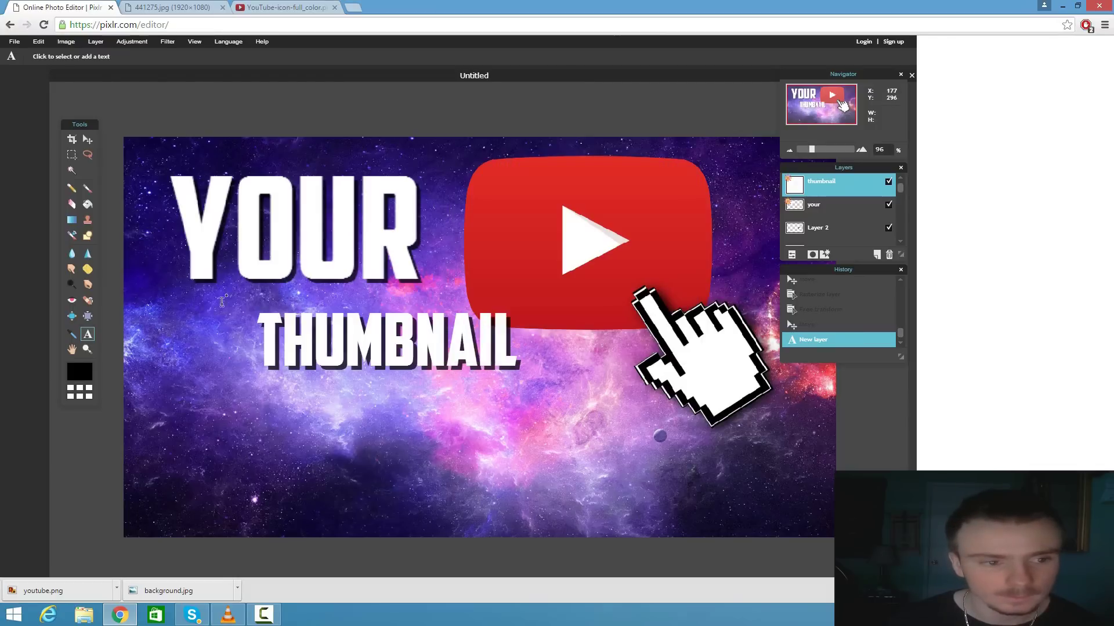
left_click(87, 140)
left_click_drag(377, 344, 279, 329)
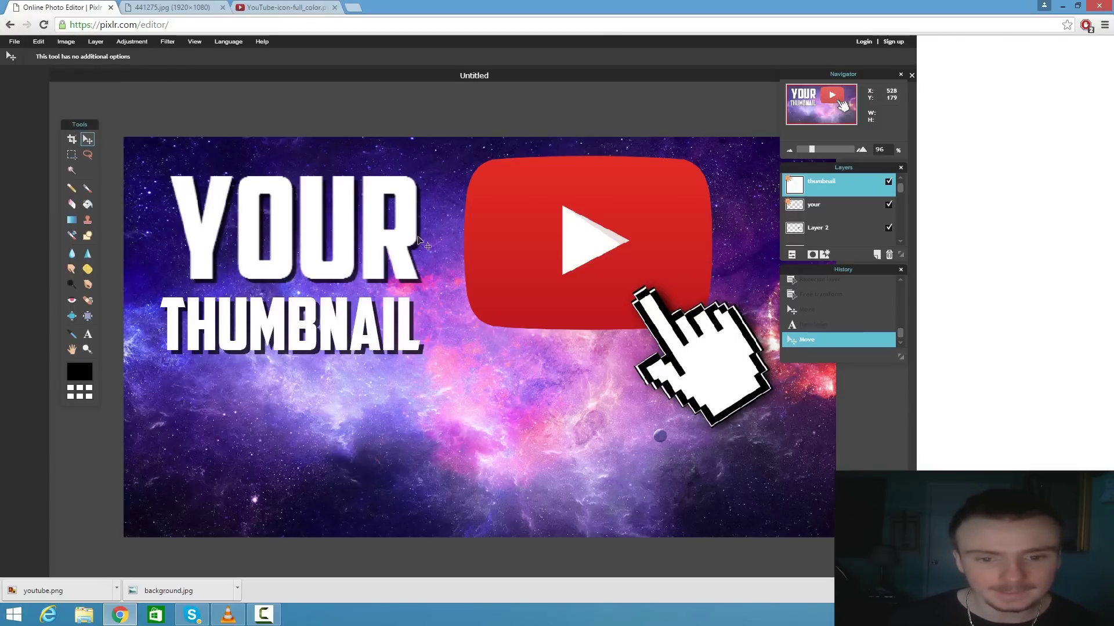
- Nudge THUMBNAIL into place, then save the image to the Desktop as JPEG 'mythumbnail' at quality 100
scroll(511, 341, "down", 5)
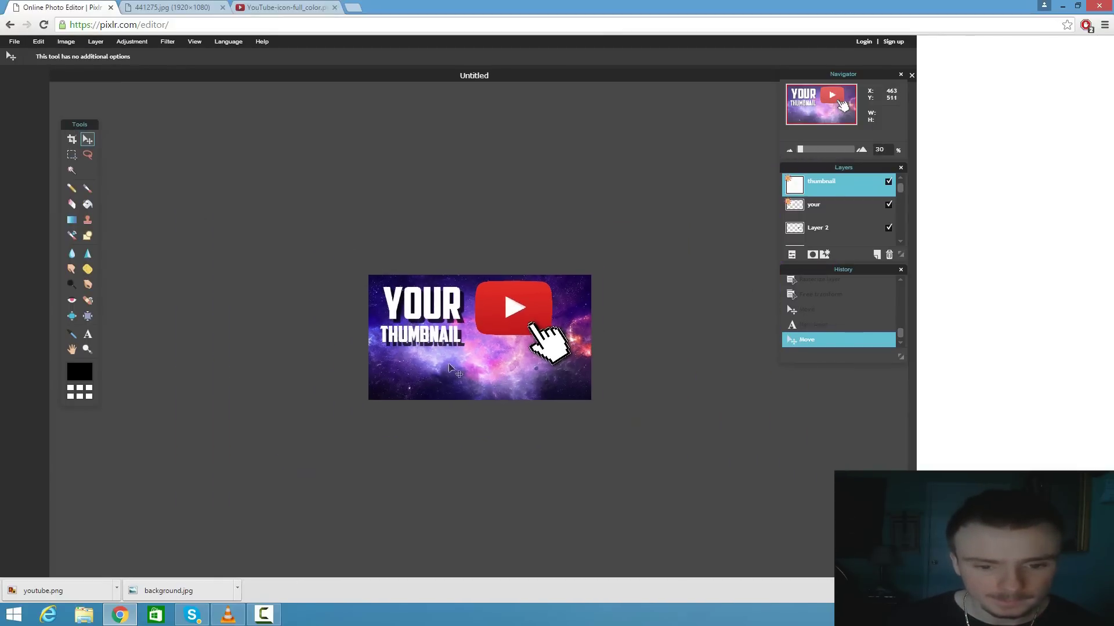
mouse_move(428, 348)
left_mouse_down()
mouse_move(427, 363)
mouse_move(423, 346)
left_mouse_up()
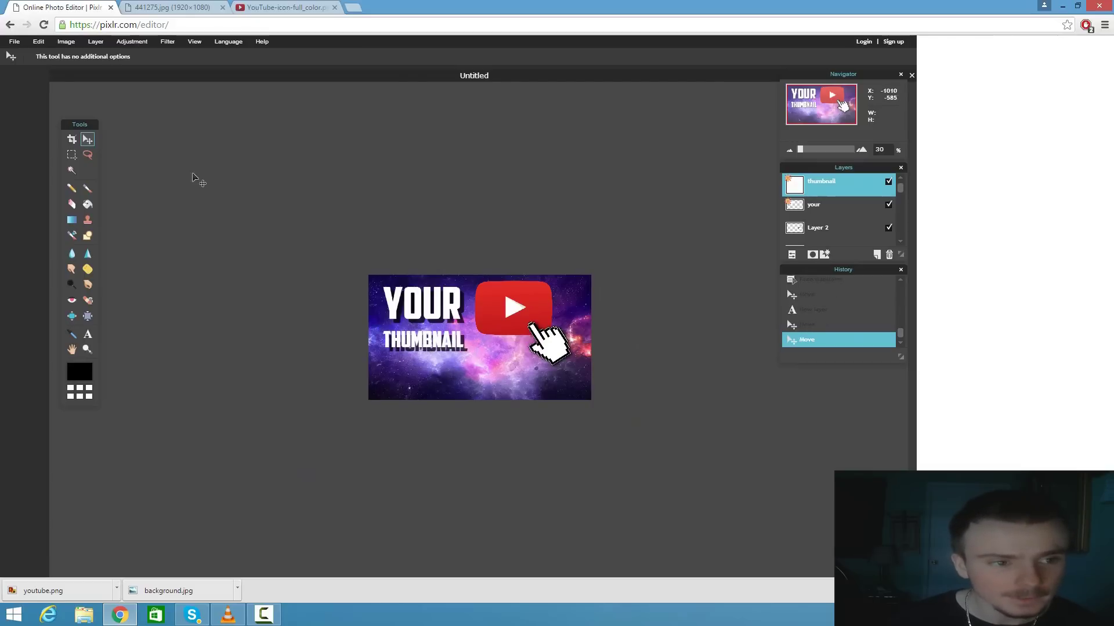
left_click(14, 42)
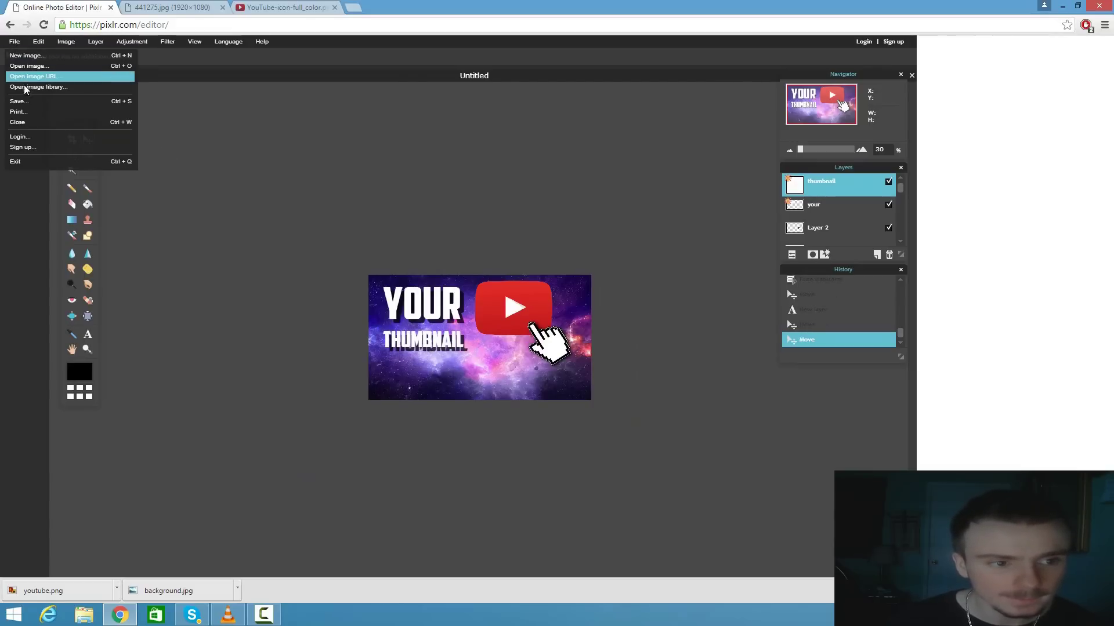
left_click(25, 107)
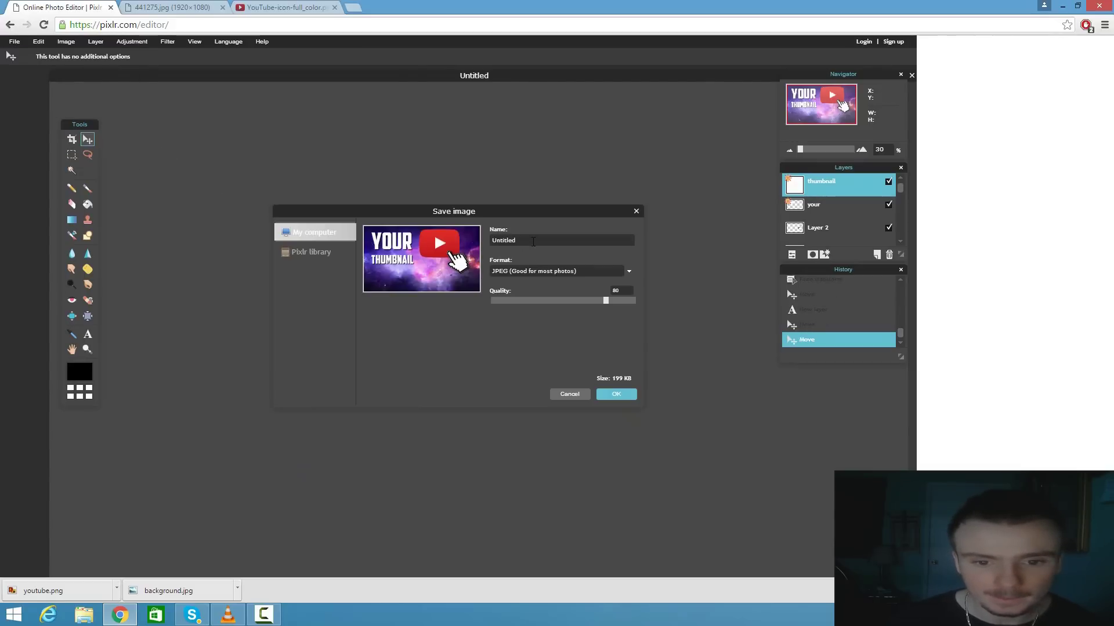
type("mythumbnail")
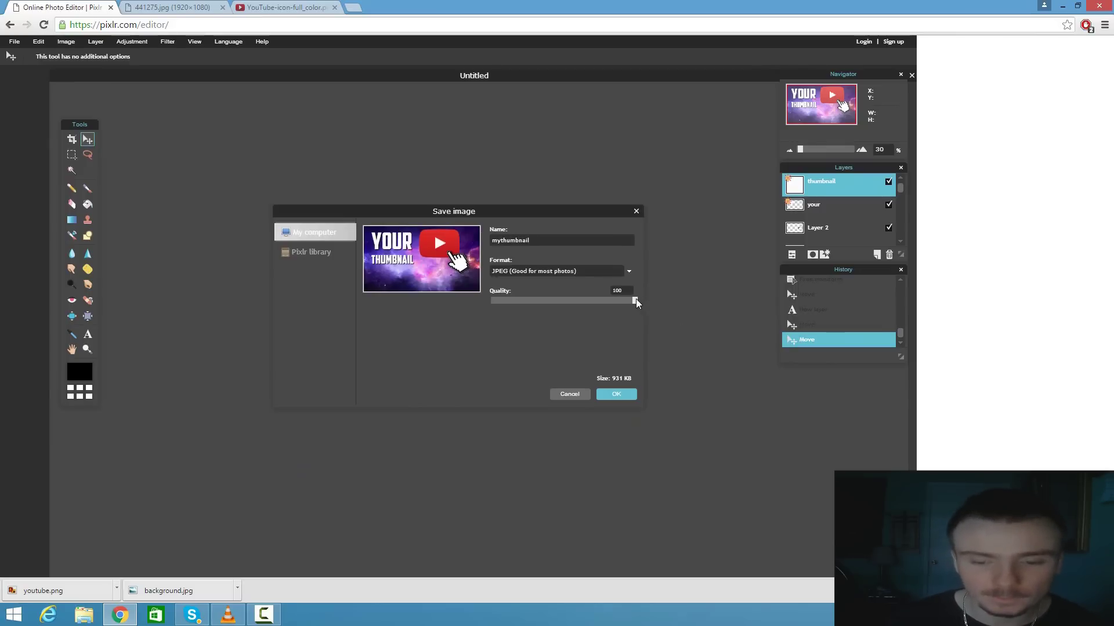
left_click(616, 394)
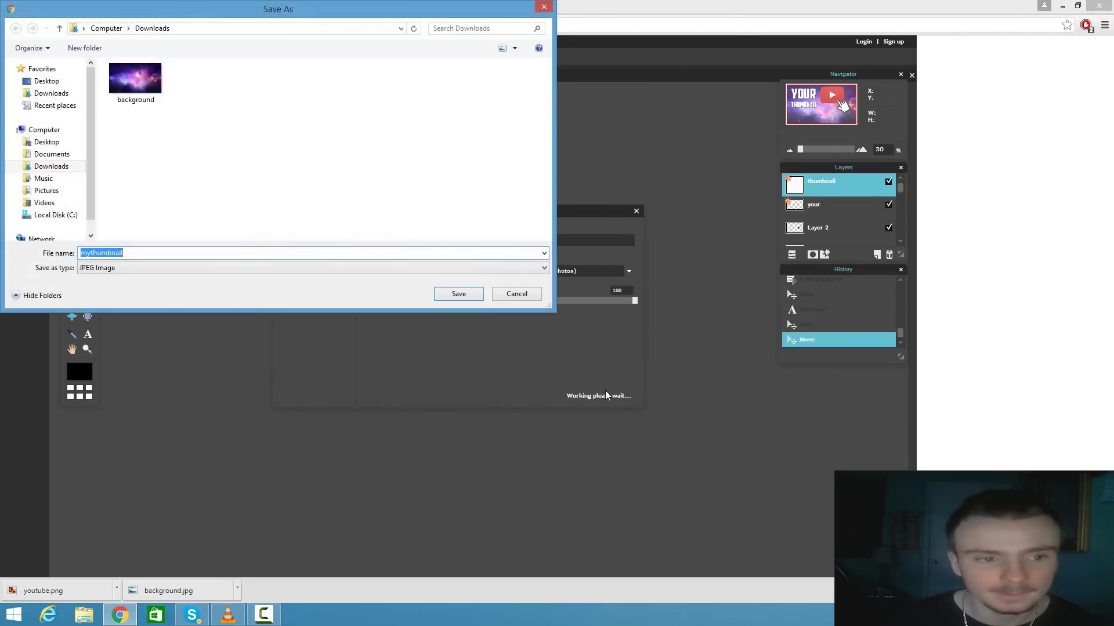
left_click(47, 81)
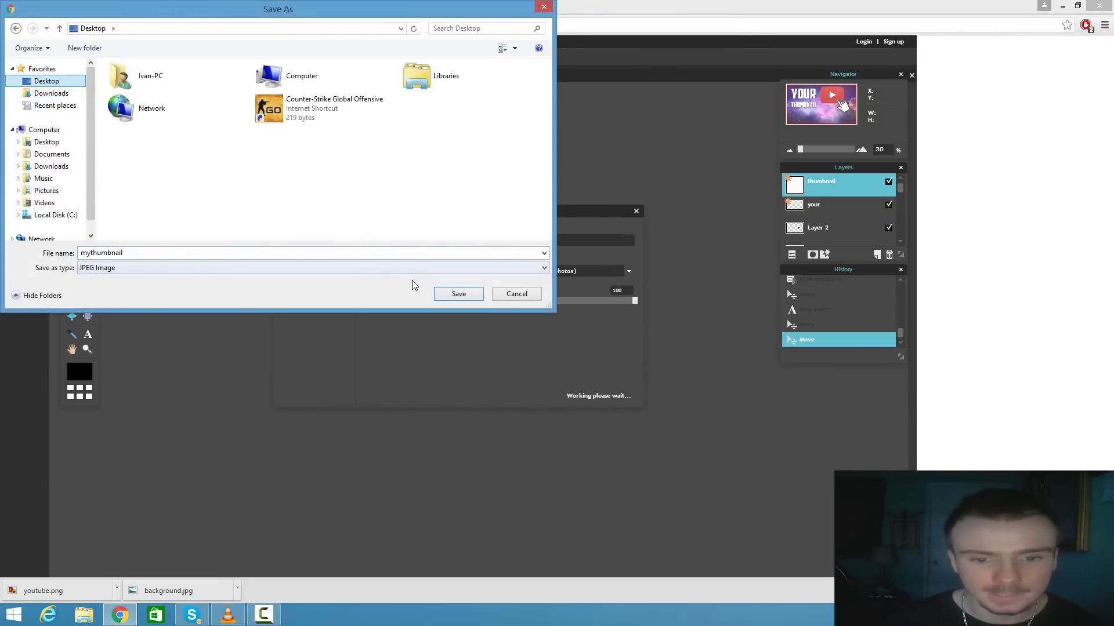
left_click(443, 293)
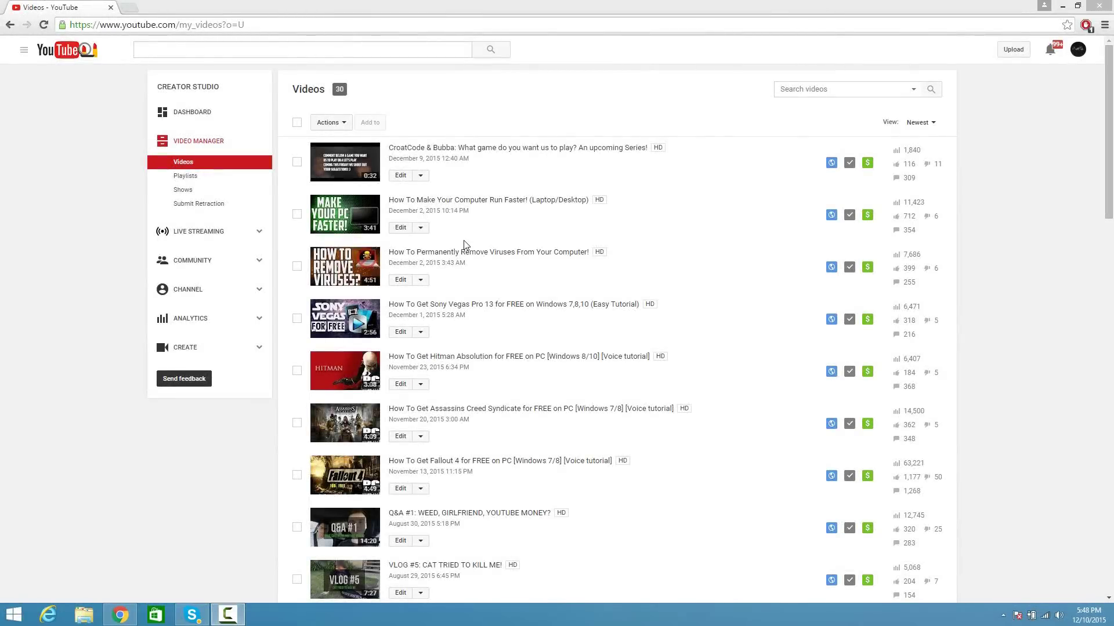
- Upload mythumbnail as the custom thumbnail for 'How To Make Your Computer Run Faster!', then return to Video Manager
left_click(399, 230)
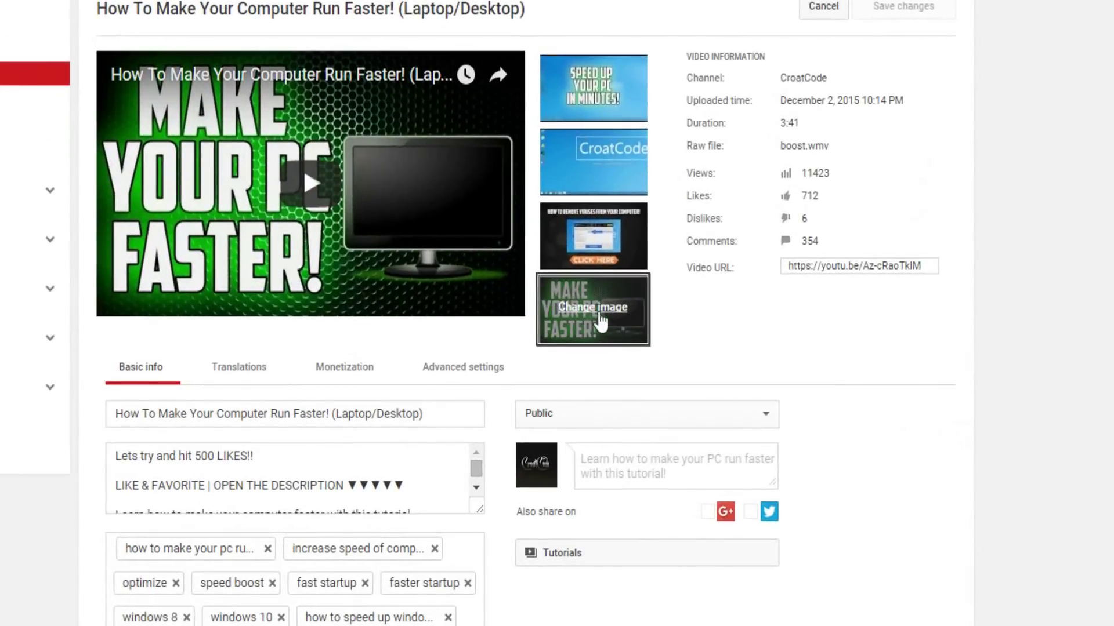
left_click(598, 314)
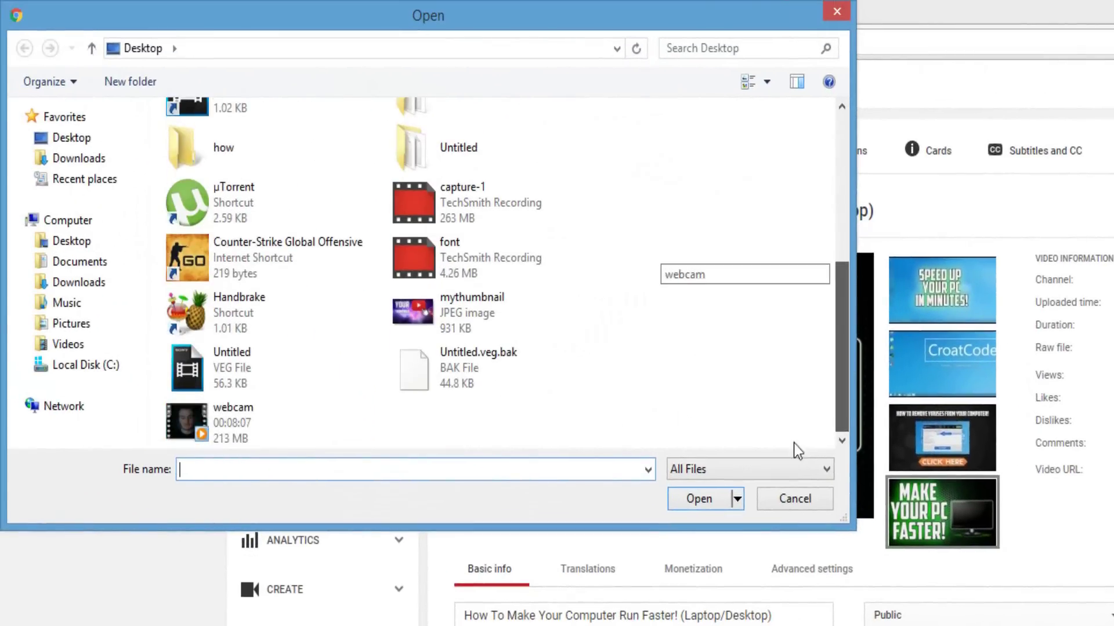
left_click(542, 326)
left_click(711, 505)
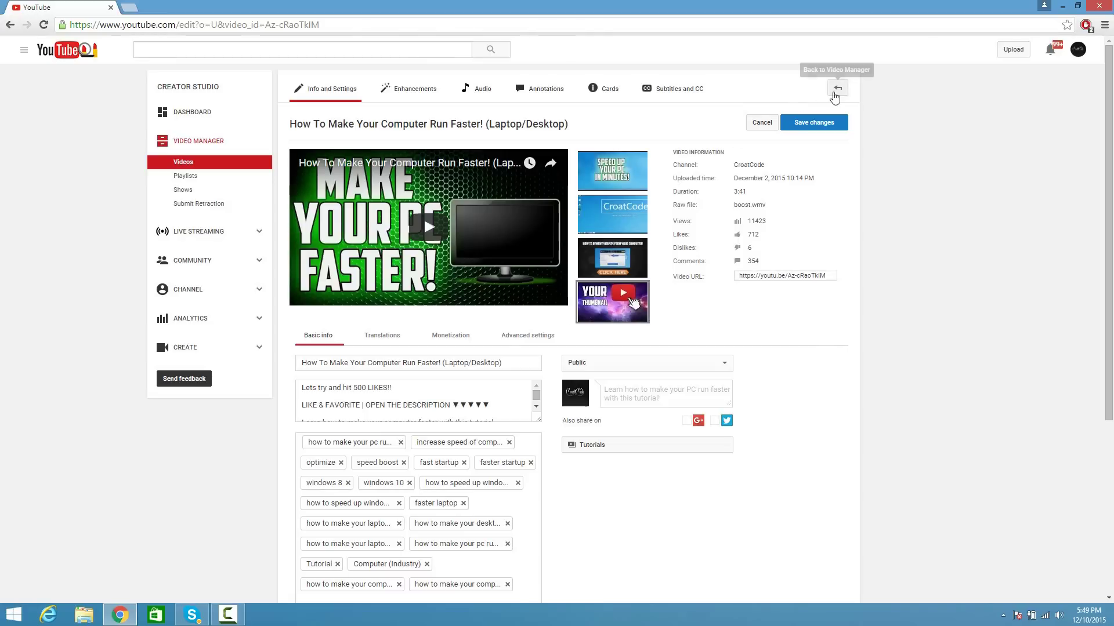
left_click(838, 88)
left_click(543, 152)
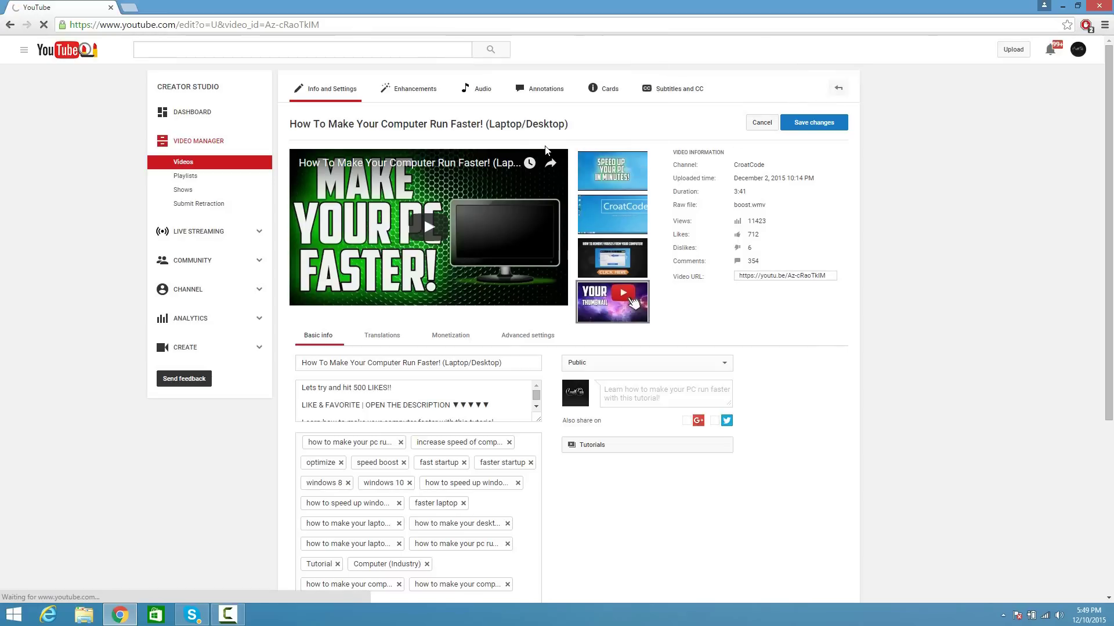